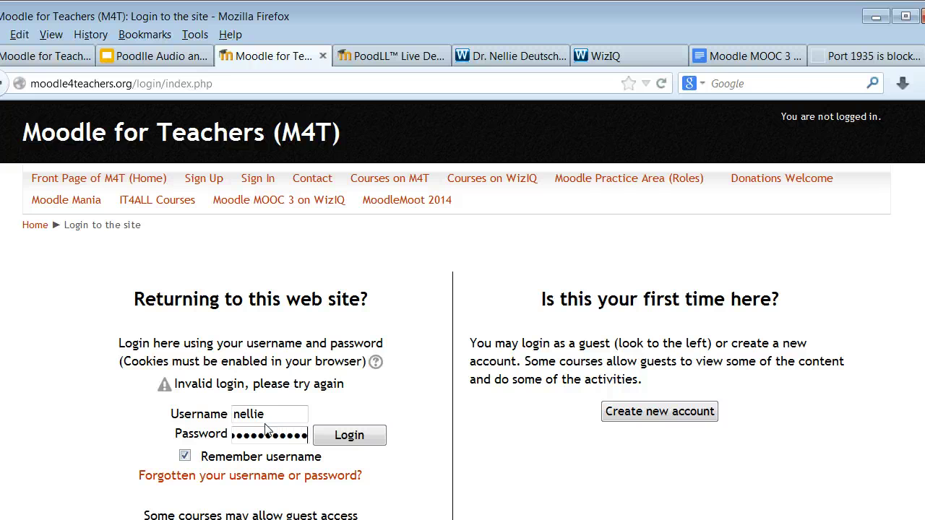
Step: Submit the login, save the updated password in Firefox, and log in to Moodle for Teachers
key("Return")
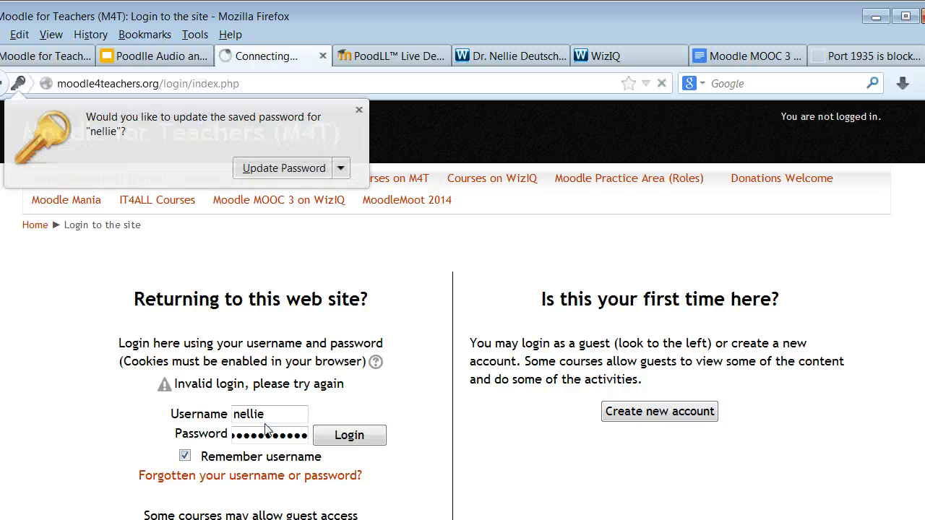
left_click(286, 171)
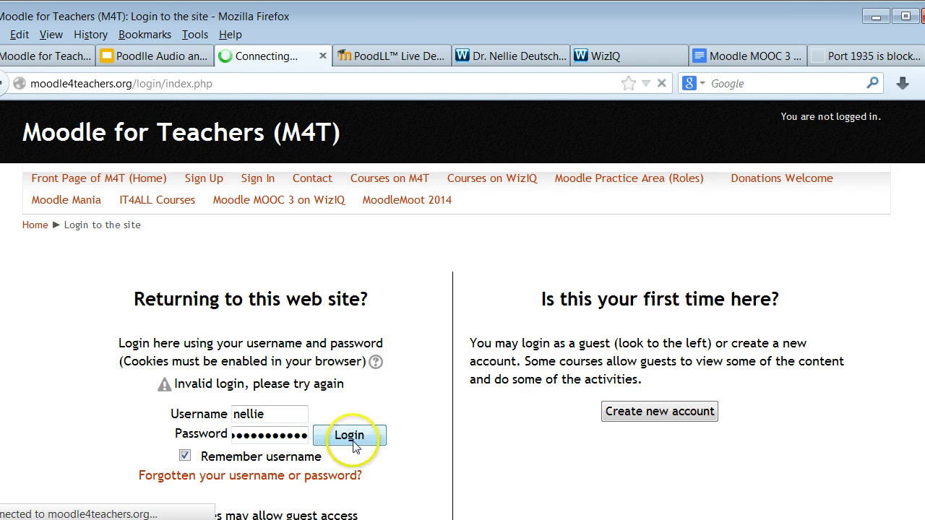
left_click(359, 440)
left_click(362, 442)
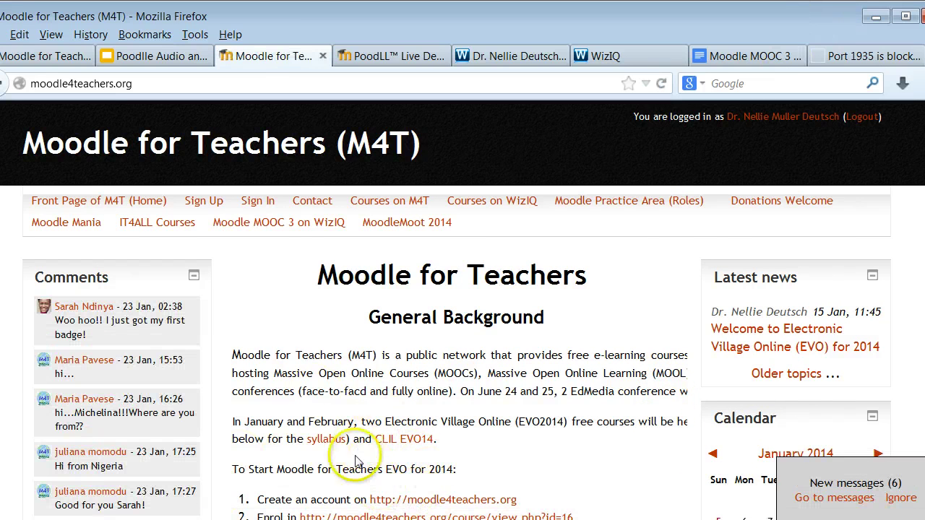
Step: Open the Moodle for Teachers EVO 2014 course page and browse down to its section tabs
scroll(423, 458, "down", 3)
left_click(433, 328)
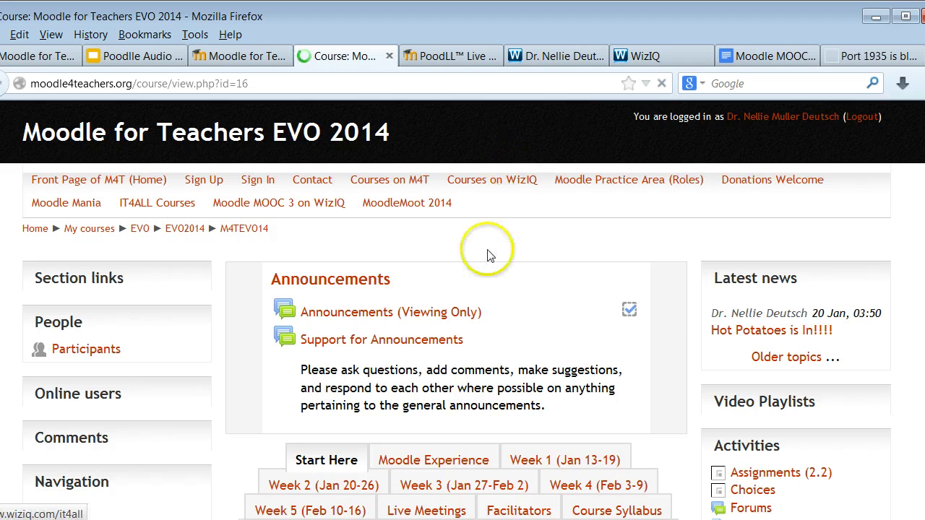
scroll(479, 258, "down", 6)
scroll(408, 338, "up", 5)
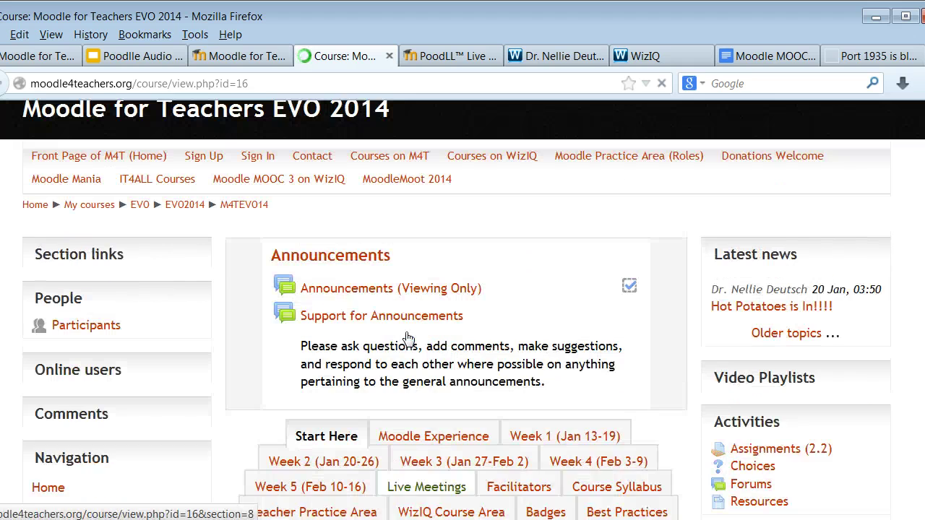
scroll(463, 361, "down", 5)
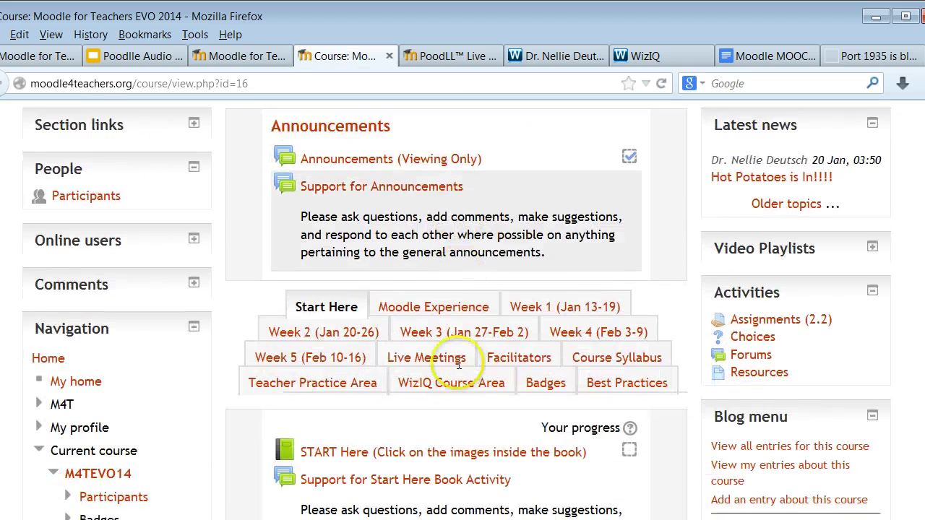
scroll(458, 365, "down", 3)
scroll(362, 354, "down", 2)
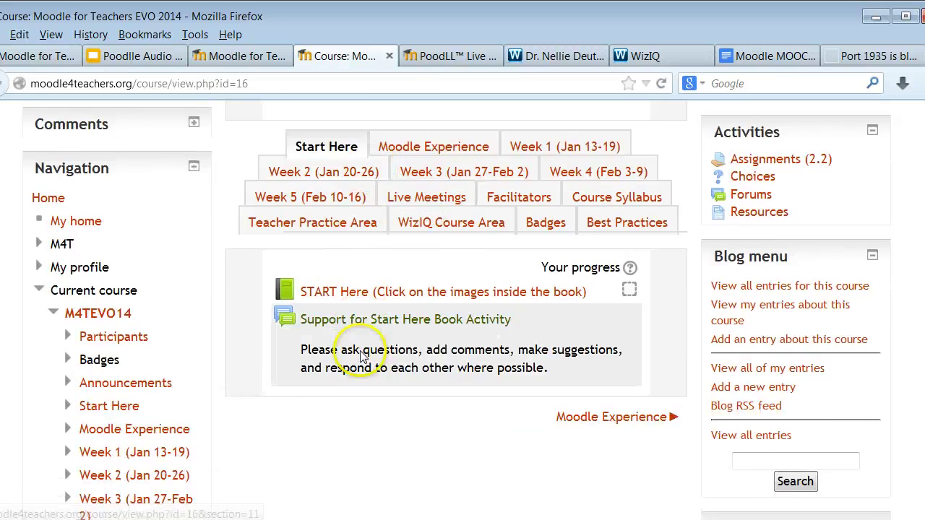
scroll(382, 337, "down", 8)
scroll(433, 318, "up", 5)
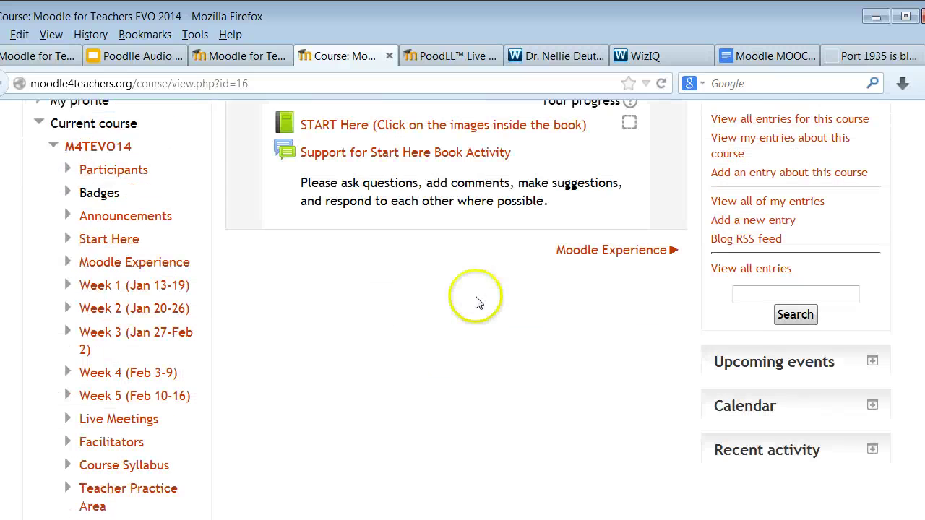
scroll(643, 260, "up", 3)
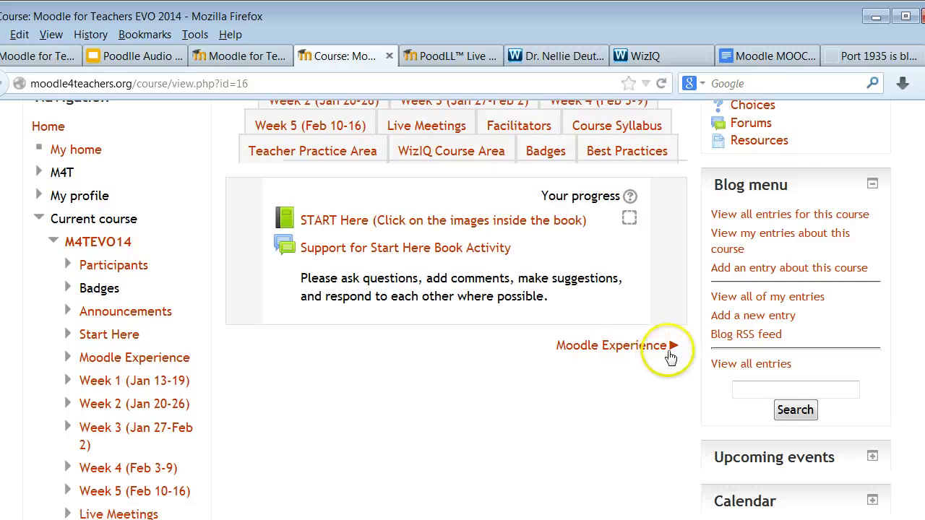
scroll(587, 311, "up", 5)
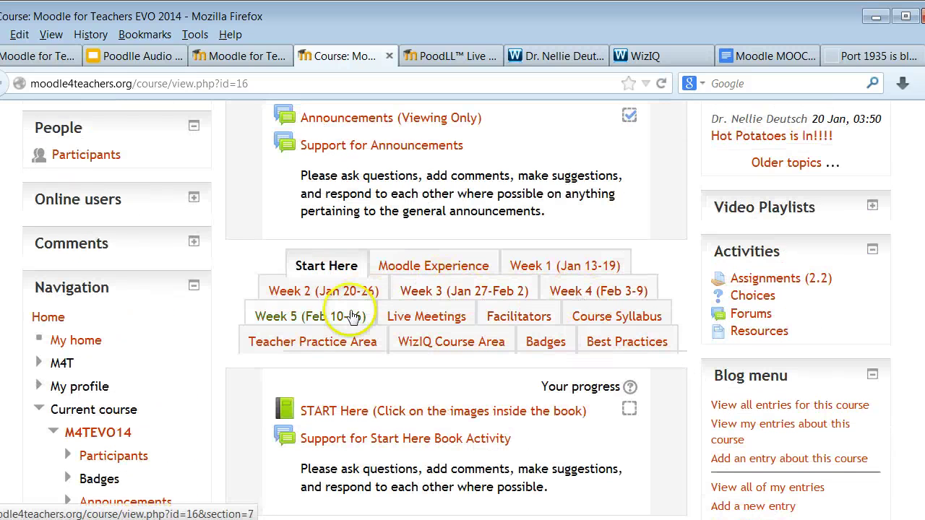
Step: Switch to the Week 1 (Jan 13-19) tab, which lists the Introduction and Orientation activities
left_click(564, 267)
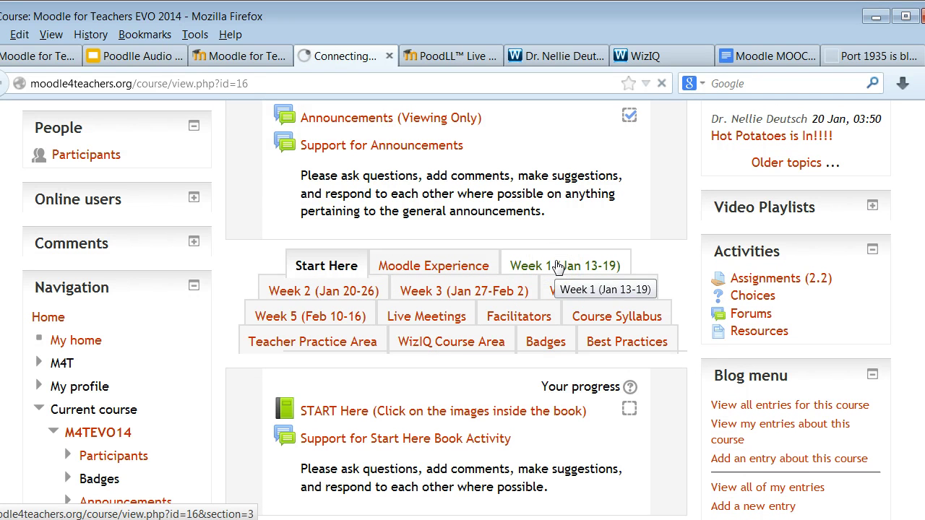
left_click(560, 266)
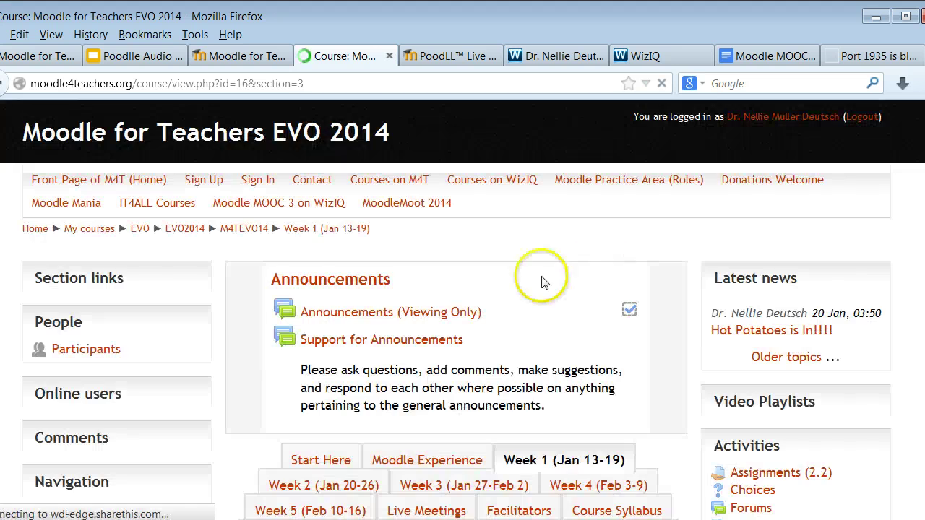
scroll(561, 309, "down", 4)
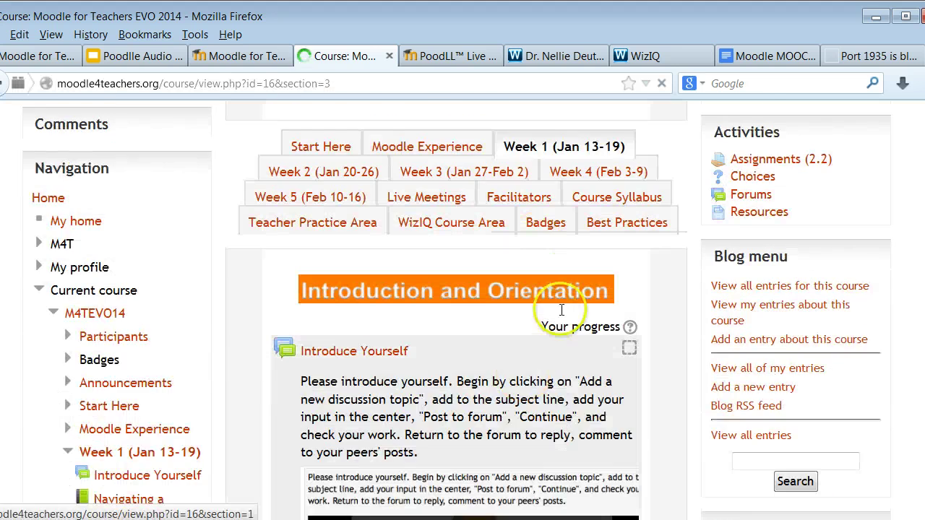
scroll(560, 362, "down", 2)
scroll(561, 311, "up", 5)
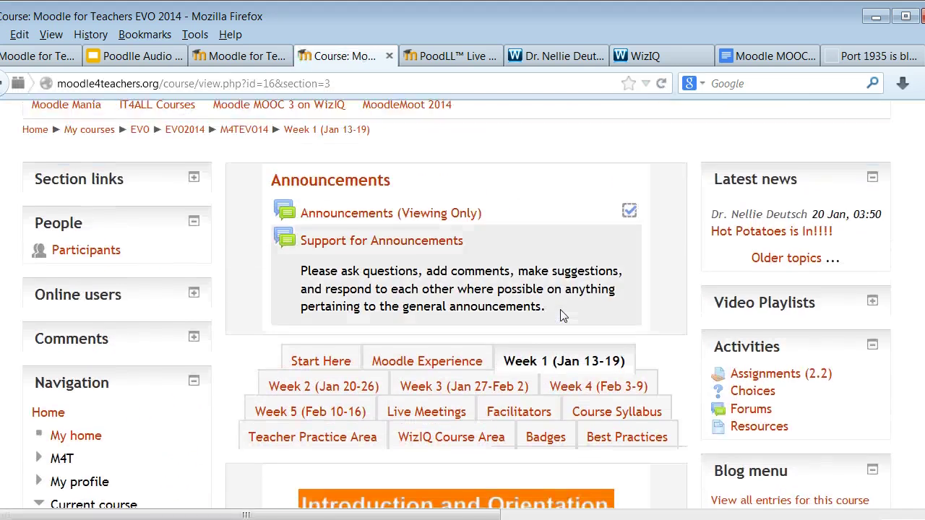
scroll(560, 316, "down", 5)
left_click(351, 189)
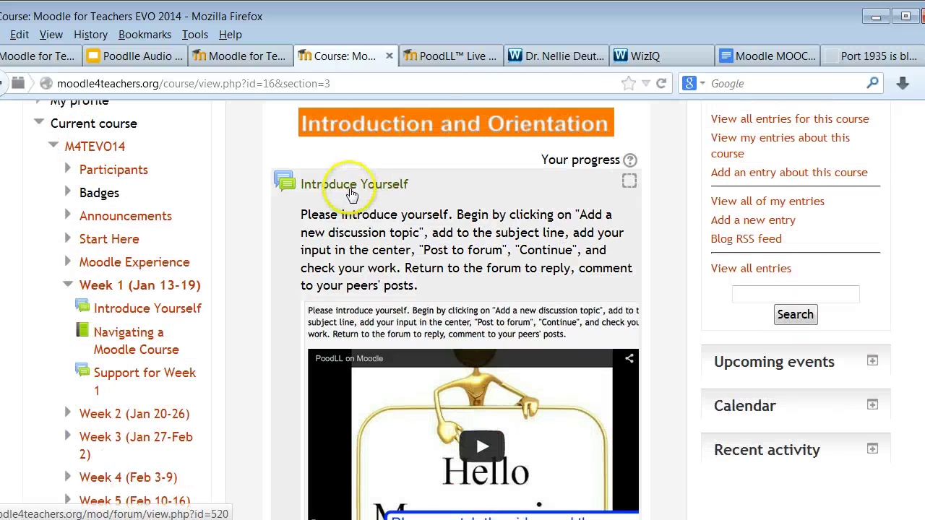
Step: In the Introduce Yourself forum, choose 'Add a new discussion topic'
left_click(352, 187)
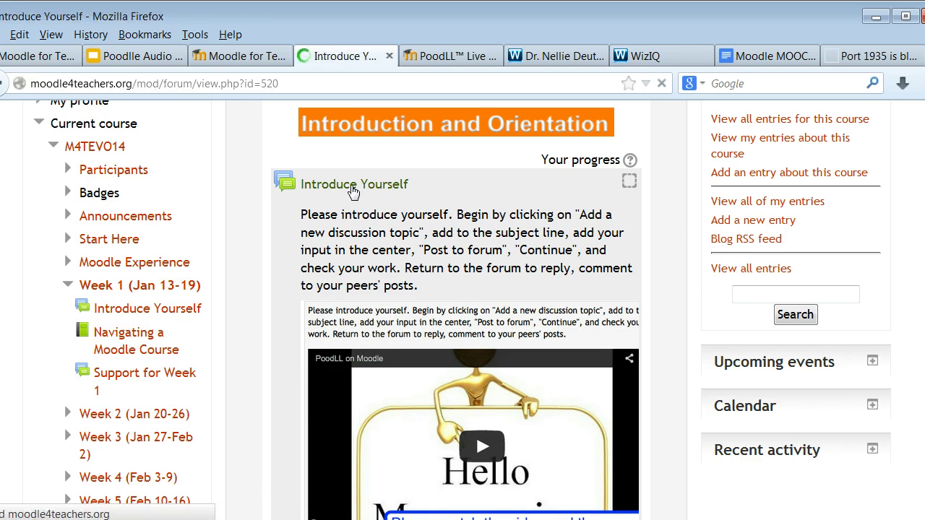
scroll(536, 258, "down", 5)
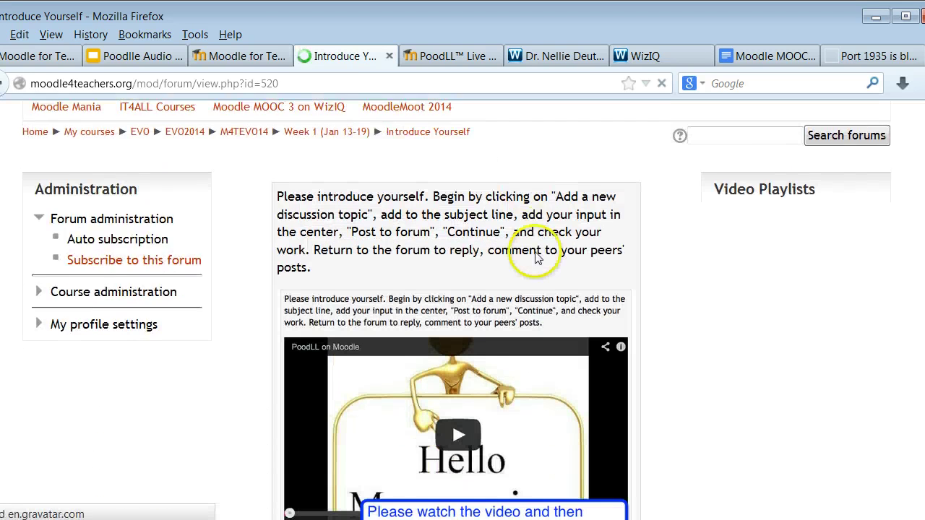
scroll(546, 436, "down", 6)
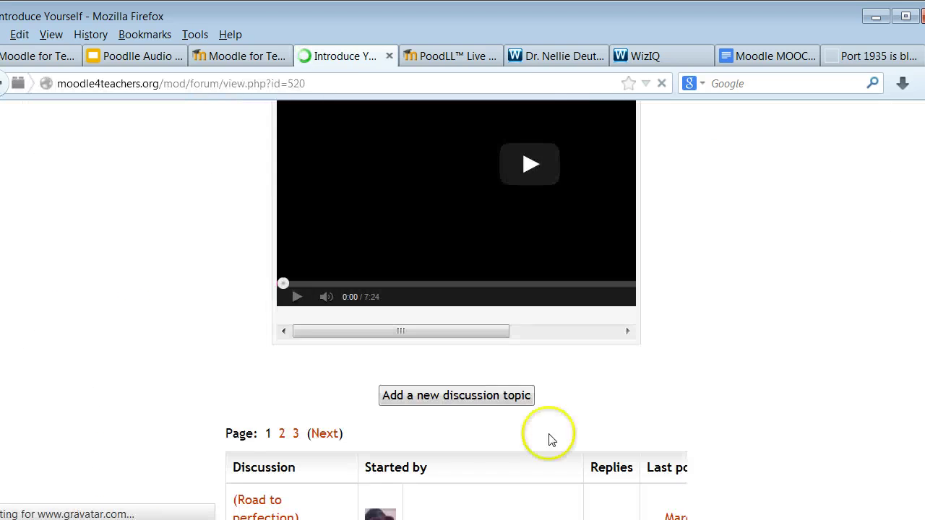
scroll(536, 262, "up", 3)
scroll(537, 263, "up", 5)
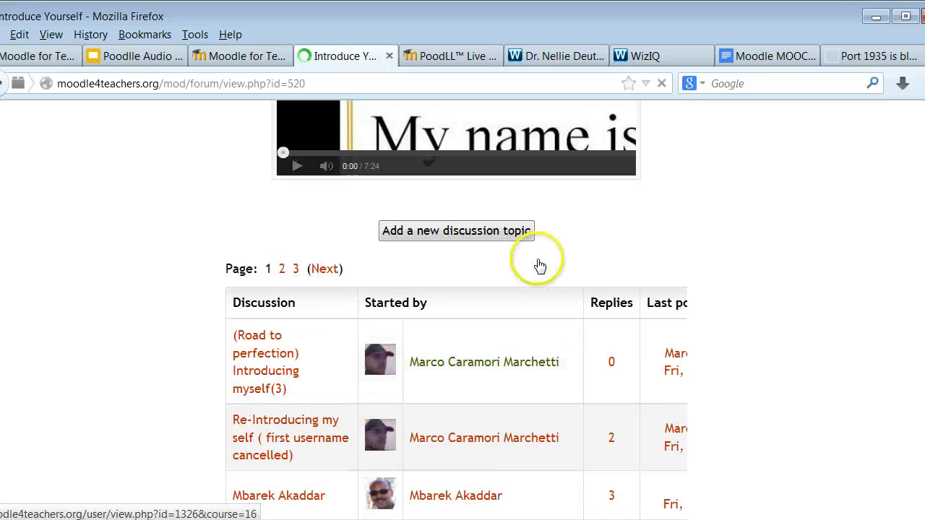
left_click(444, 425)
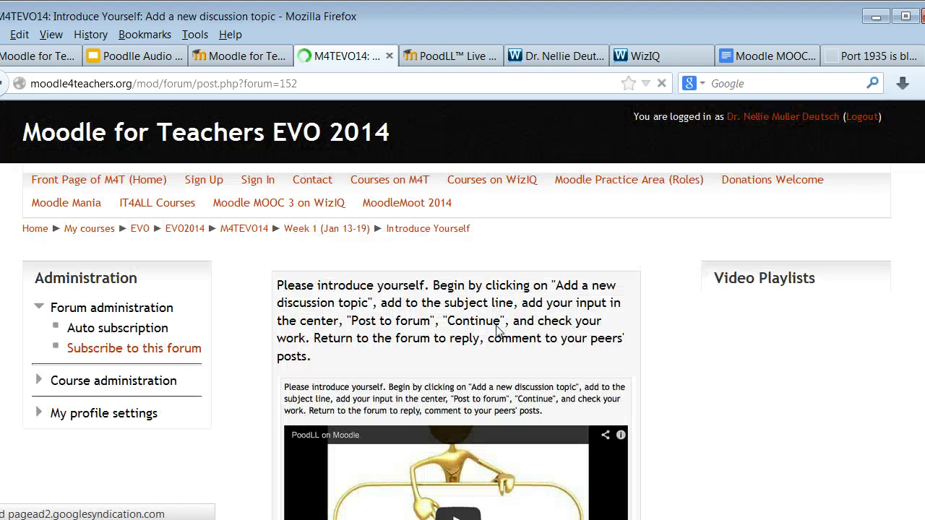
Step: Enter 'Poodll' as the new discussion's subject
scroll(524, 401, "down", 10)
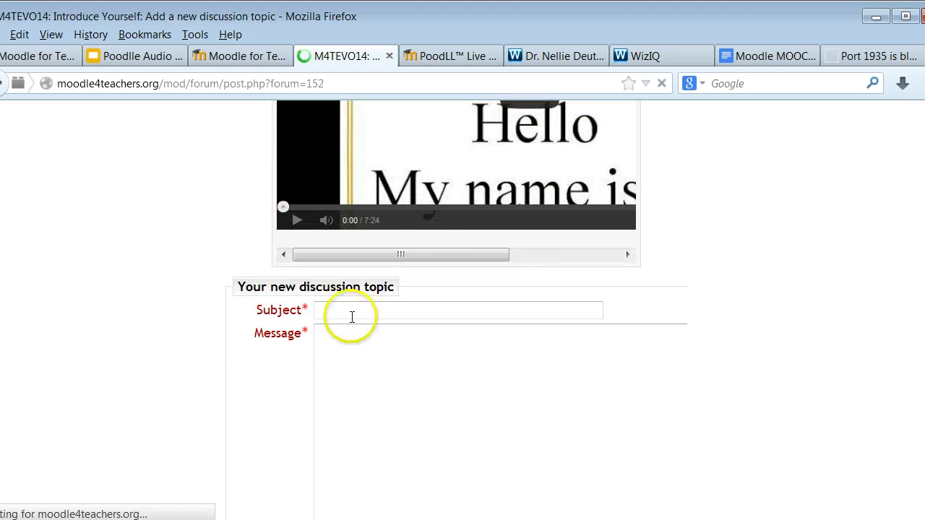
left_click(342, 313)
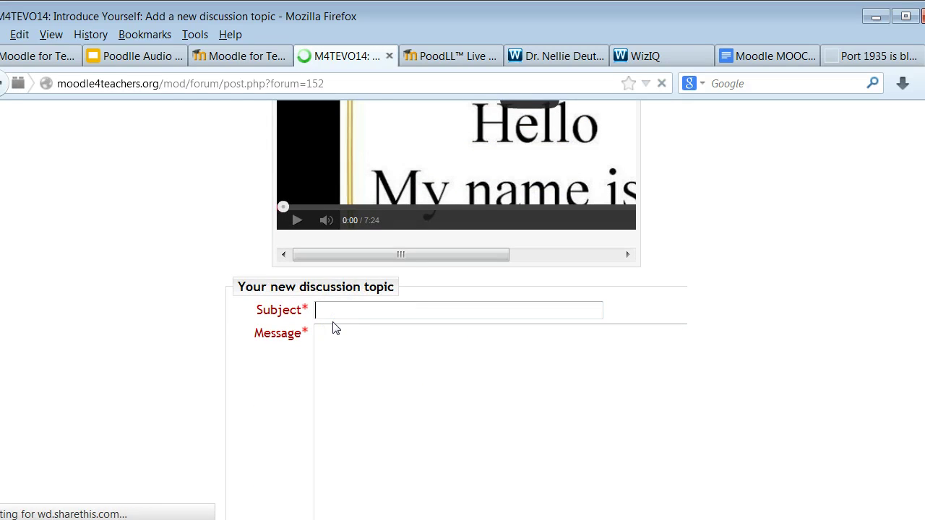
type("Po")
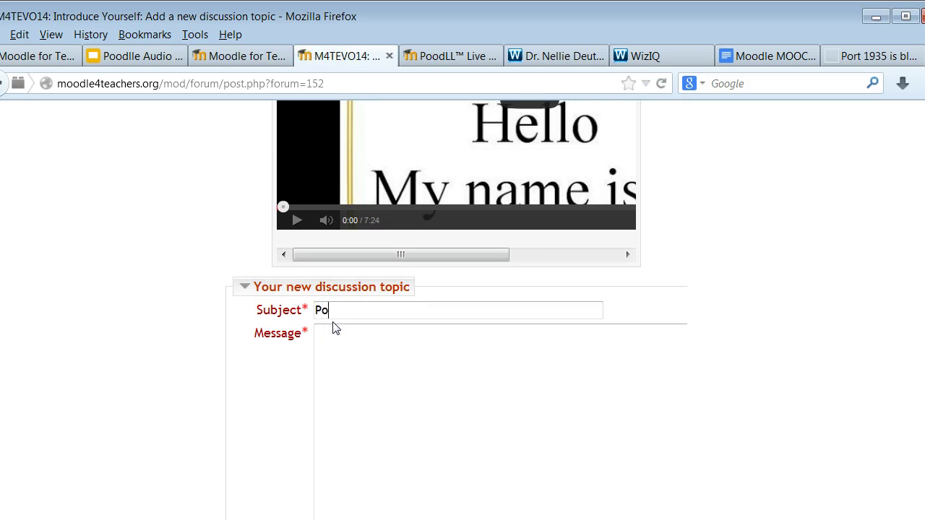
type("odll Ingt")
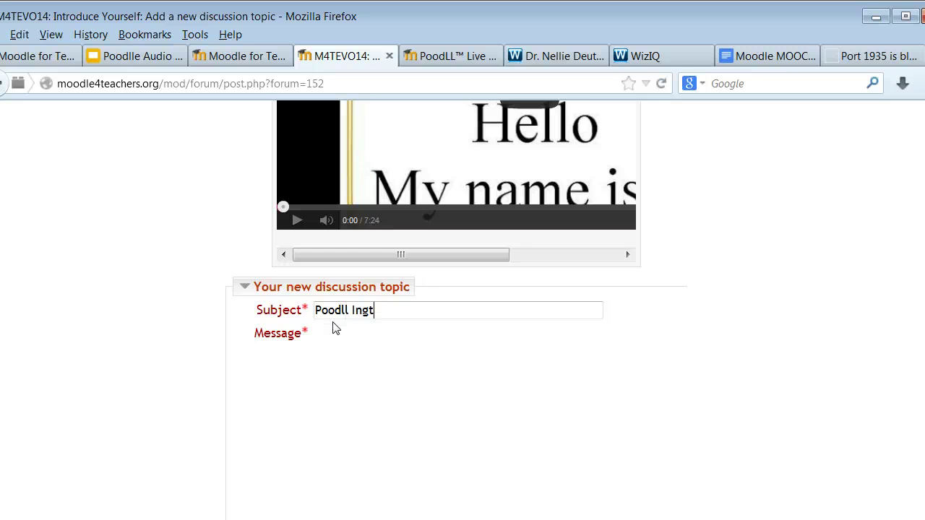
key("Return")
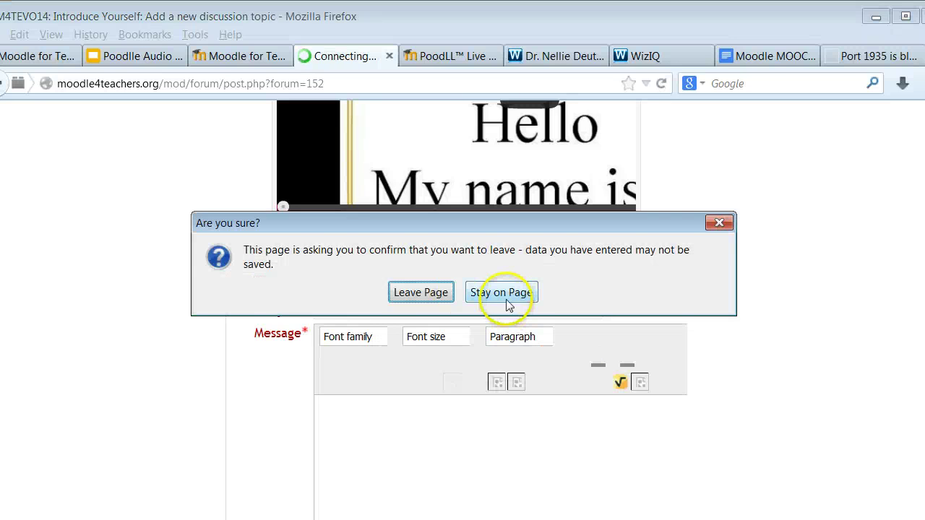
Step: Stay on the form and correct the subject to read 'Poodll Practice'
left_click(501, 292)
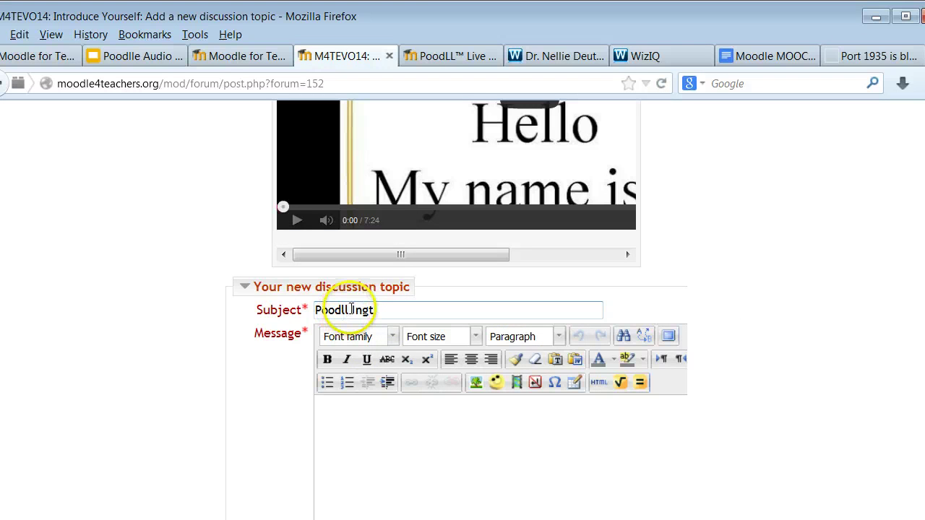
double_click(352, 309)
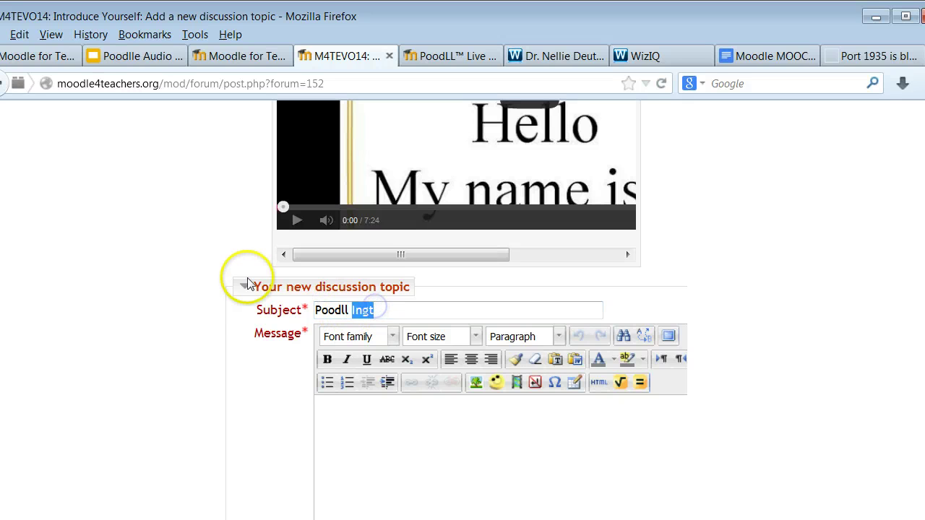
type("Pr")
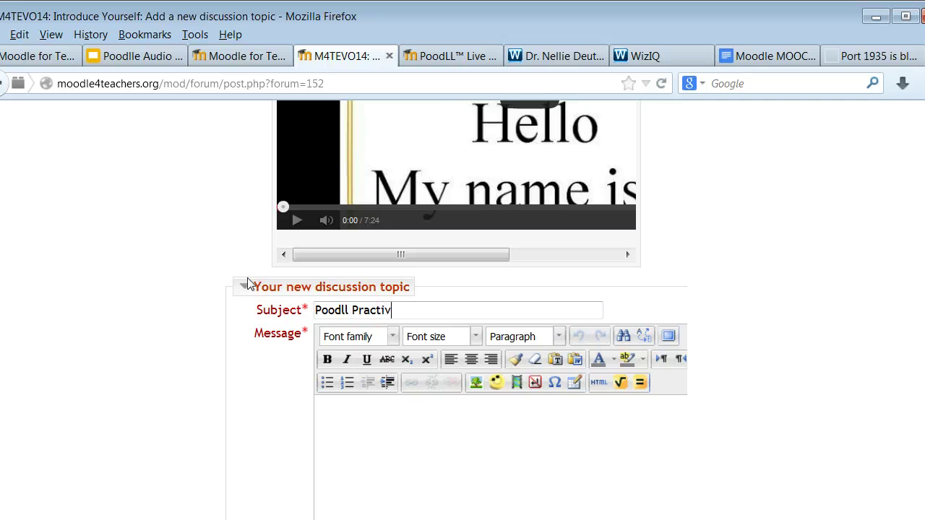
type("actice")
scroll(306, 258, "down", 5)
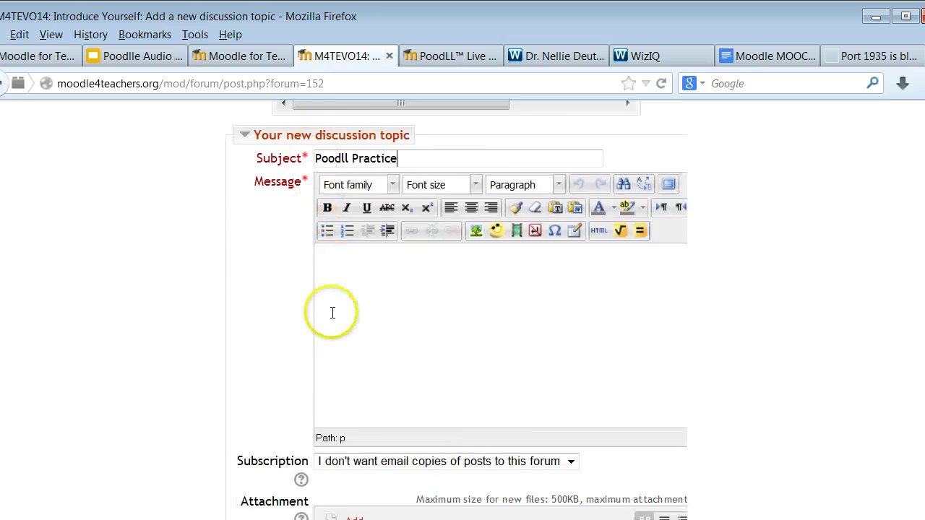
left_click(429, 228)
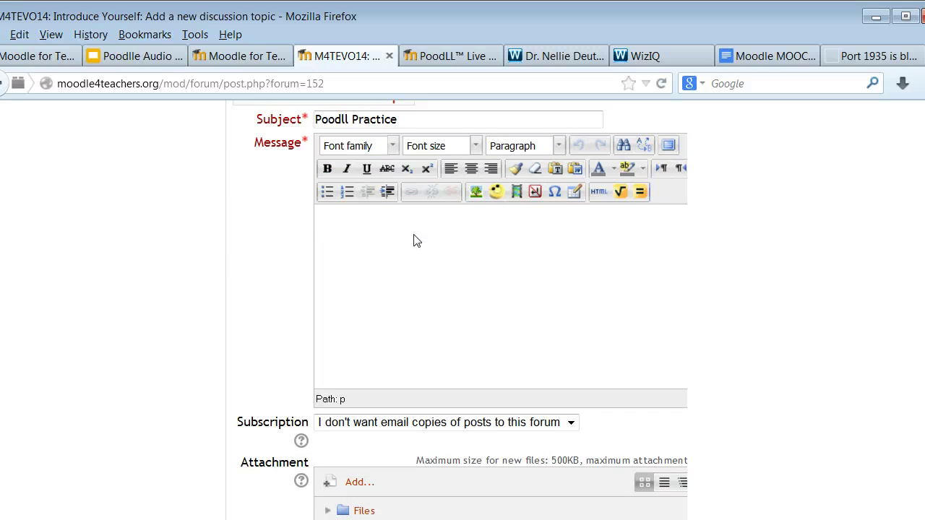
left_click(392, 244)
Step: Open the Insert Moodle media dialog from the message editor's toolbar
left_click(475, 194)
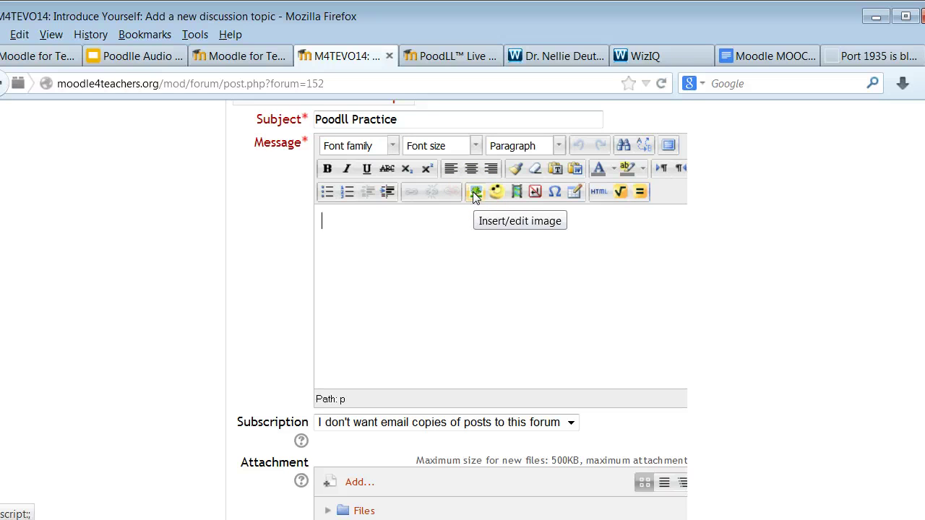
left_click(506, 196)
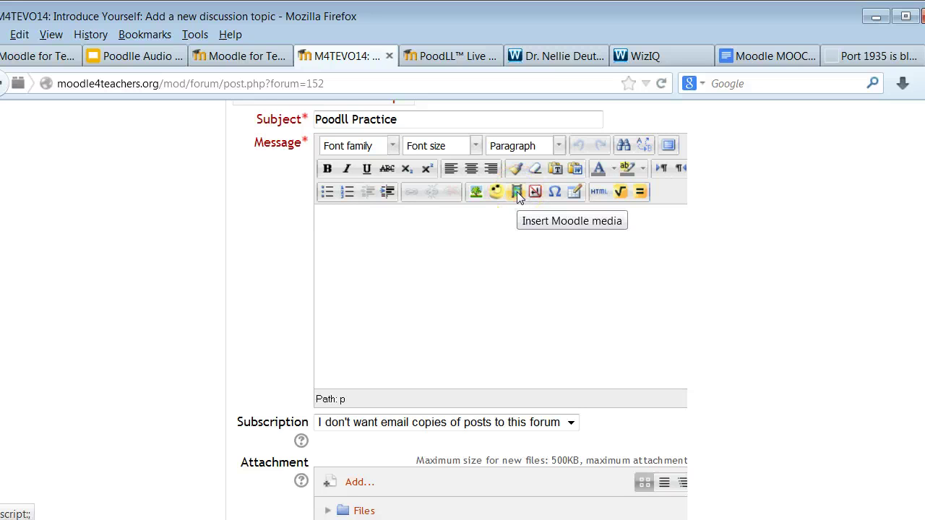
left_click(517, 191)
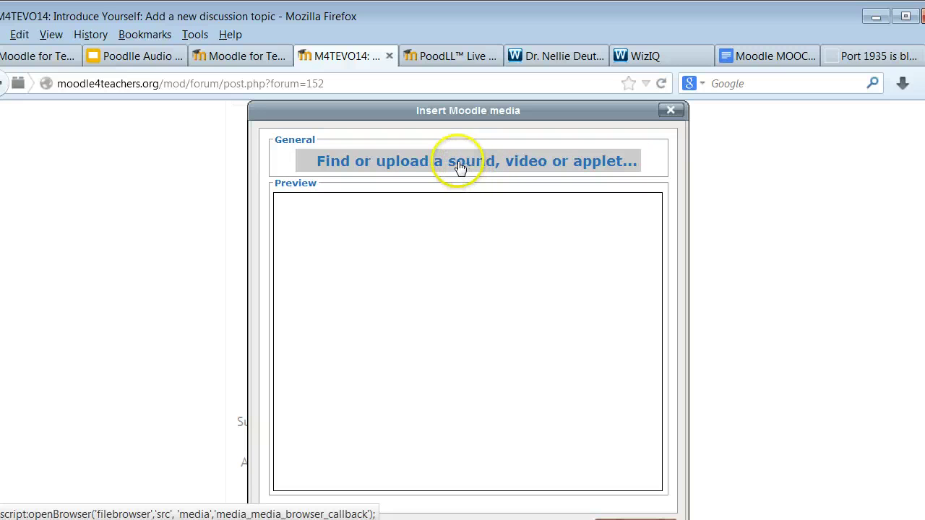
Step: In the file picker, switch to the PoodLL Video recorder source
left_click(460, 166)
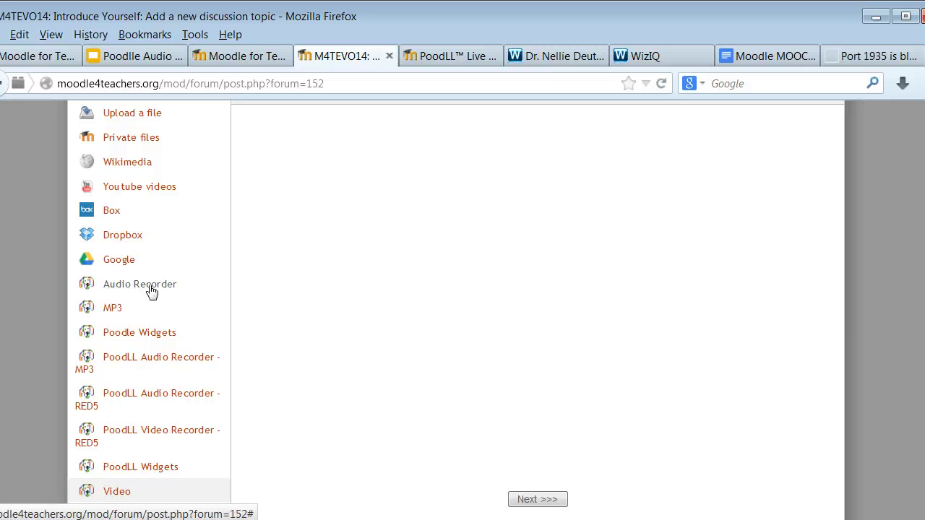
left_click(831, 259)
left_click(123, 486)
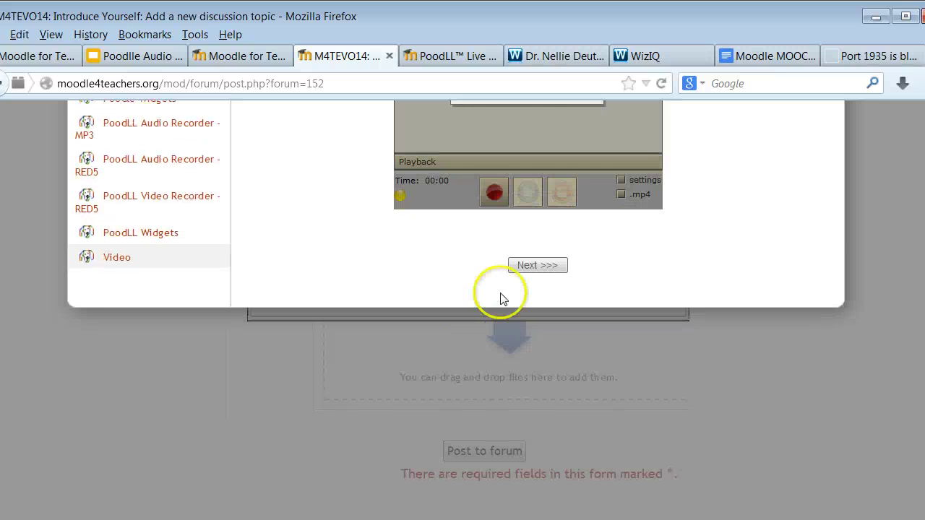
scroll(522, 370, "down", 3)
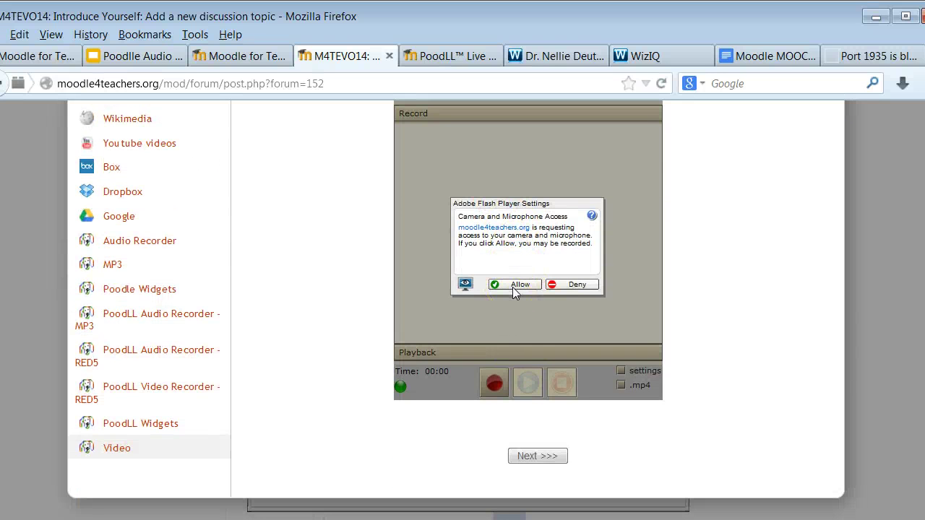
Step: Allow camera and microphone access and record a 7-second webcam clip
left_click(512, 287)
left_click(512, 287)
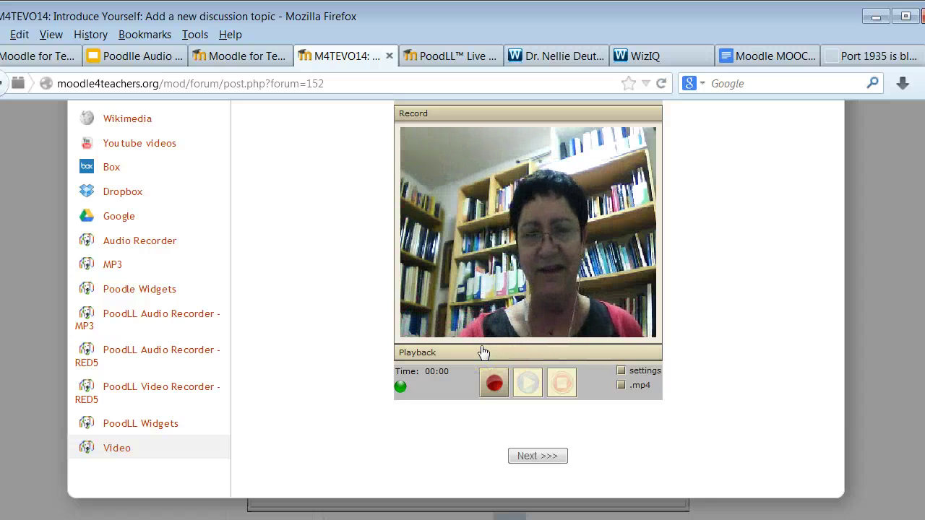
left_click(494, 383)
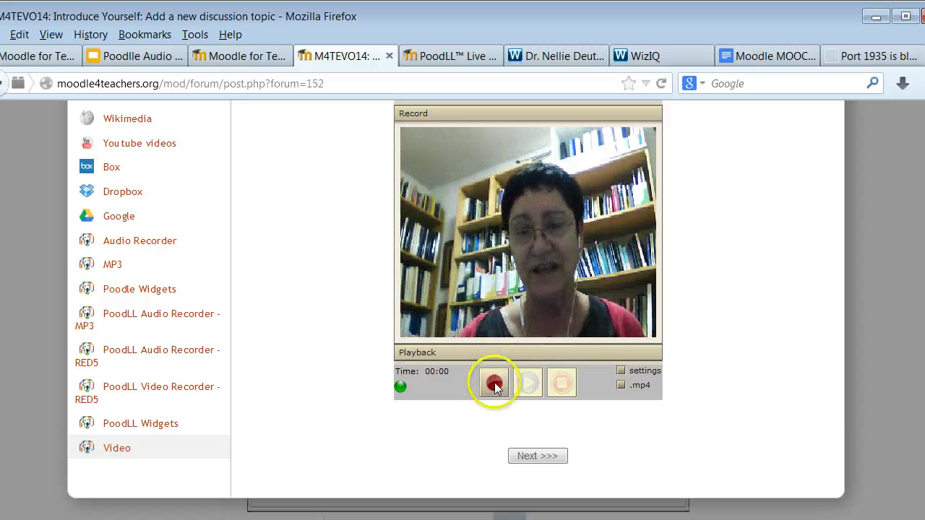
left_click(495, 383)
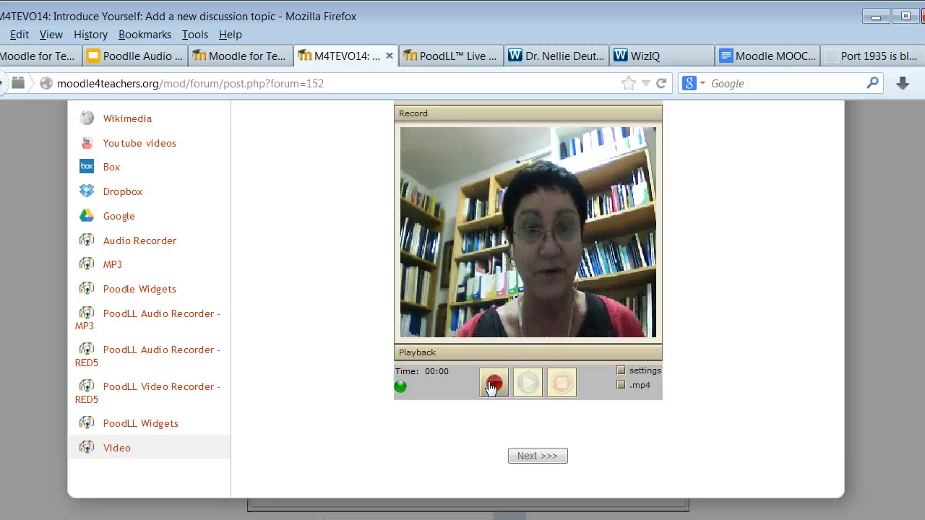
left_click(494, 383)
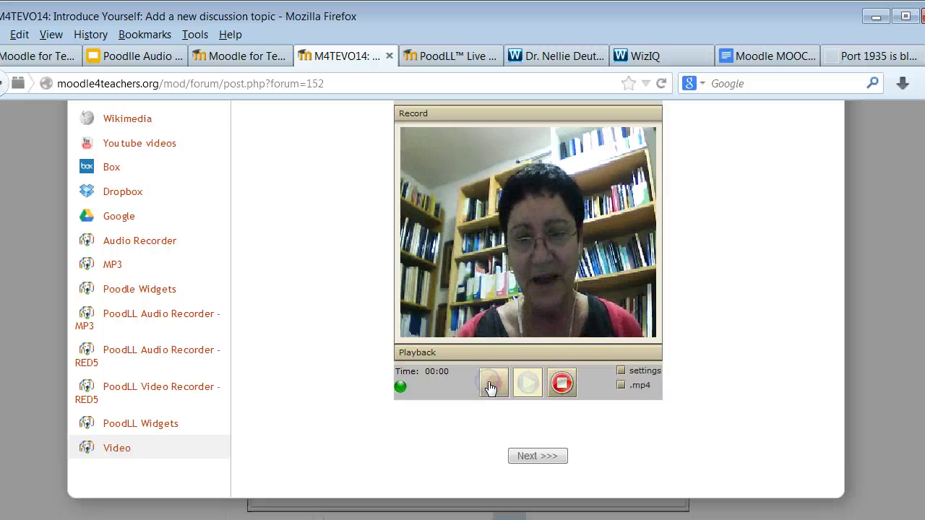
left_click(495, 385)
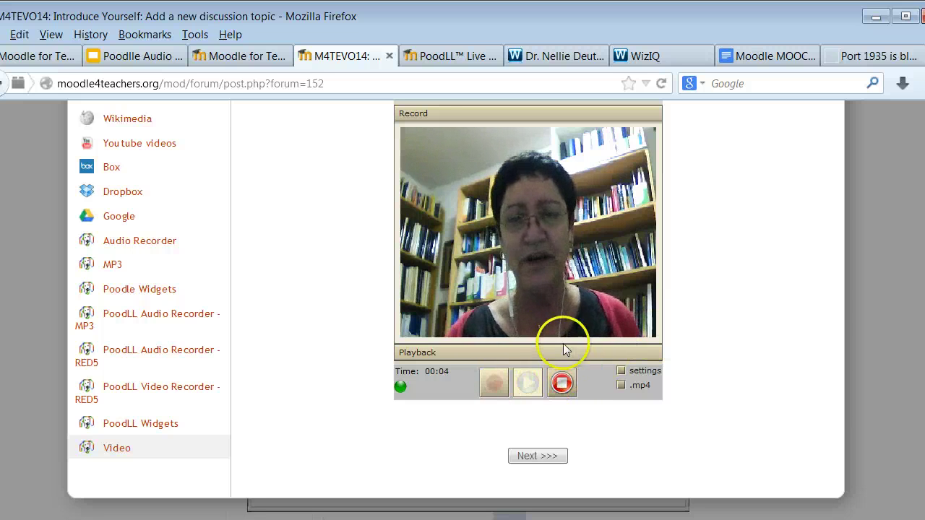
left_click(562, 384)
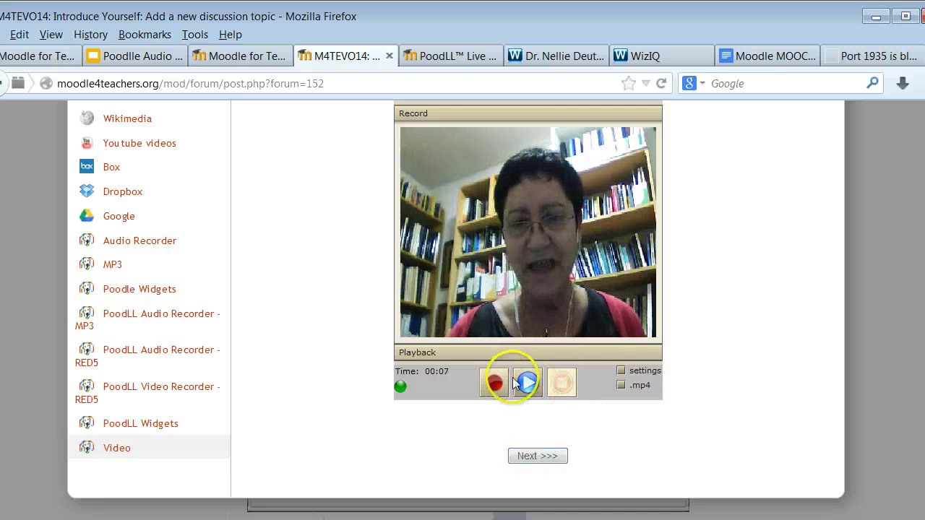
scroll(536, 444, "down", 2)
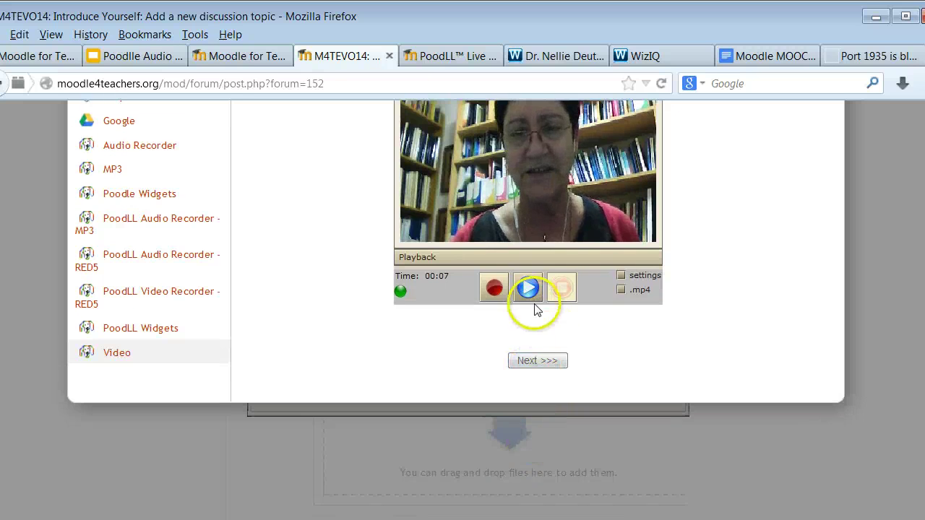
Step: Select the recorded PoodLL video file as the media source
left_click(535, 360)
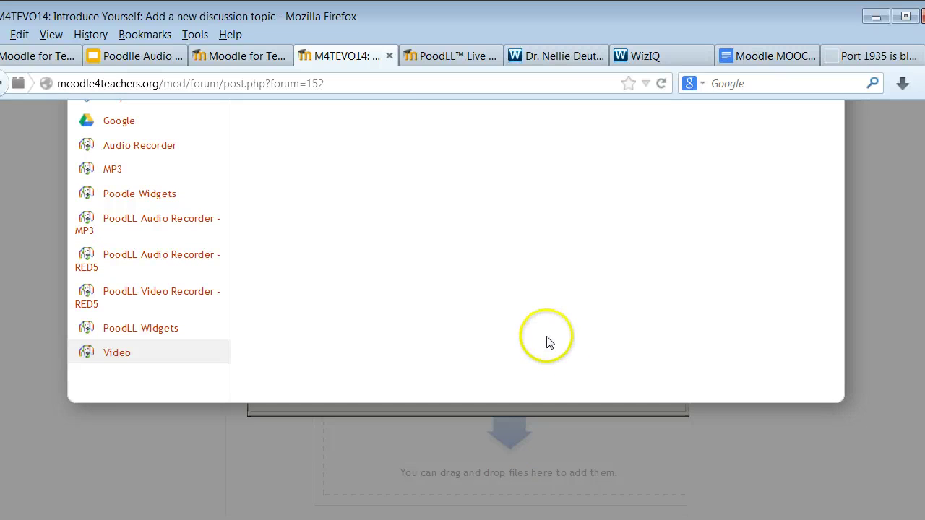
scroll(547, 340, "up", 6)
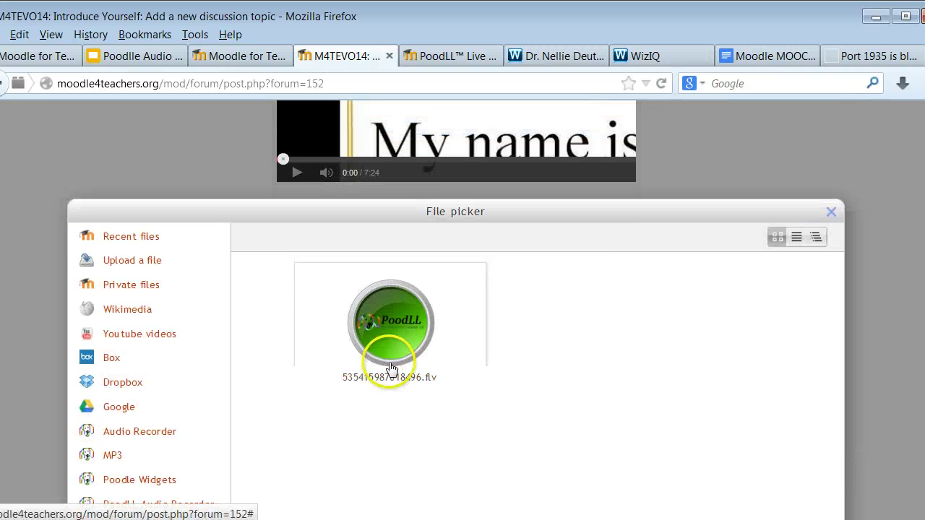
left_click(394, 332)
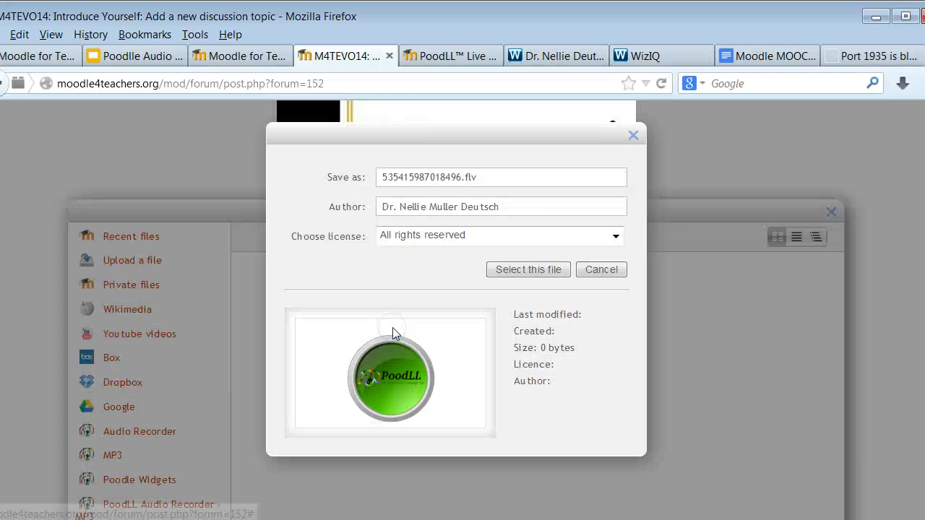
left_click(515, 273)
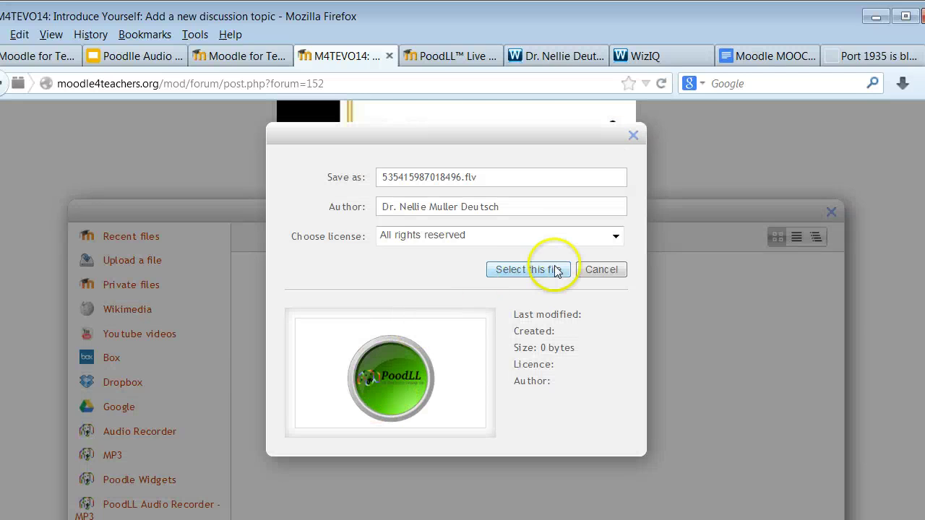
left_click(511, 274)
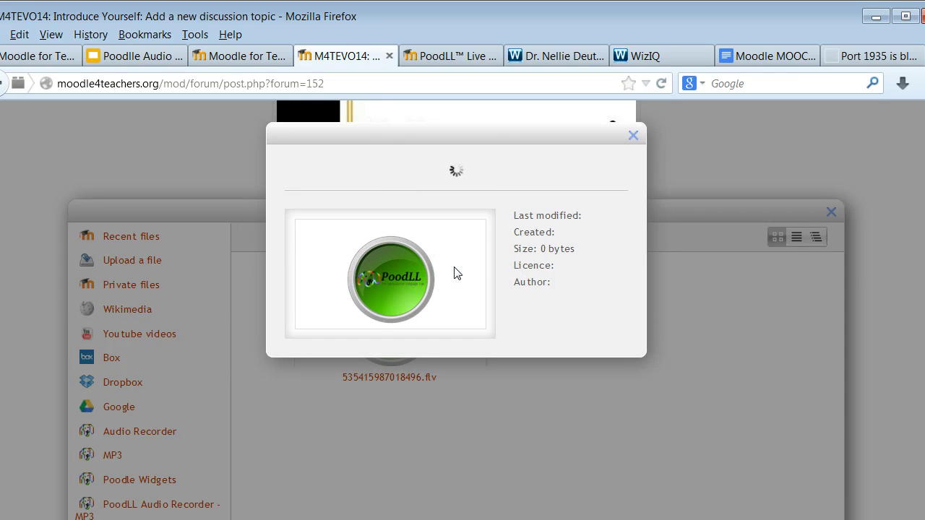
left_click(413, 265)
Step: Load the flowplayer preview of the recording and insert it into the message
scroll(454, 330, "down", 5)
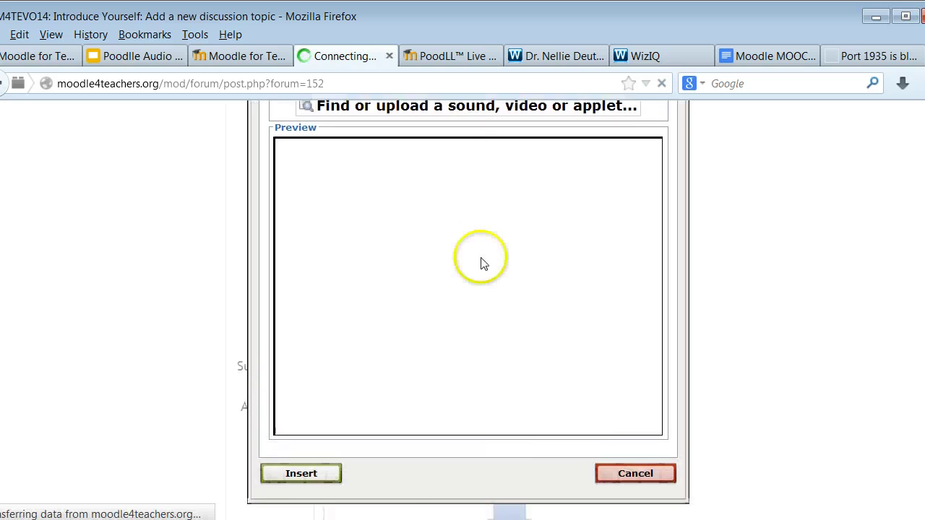
scroll(480, 262, "down", 2)
scroll(441, 254, "up", 5)
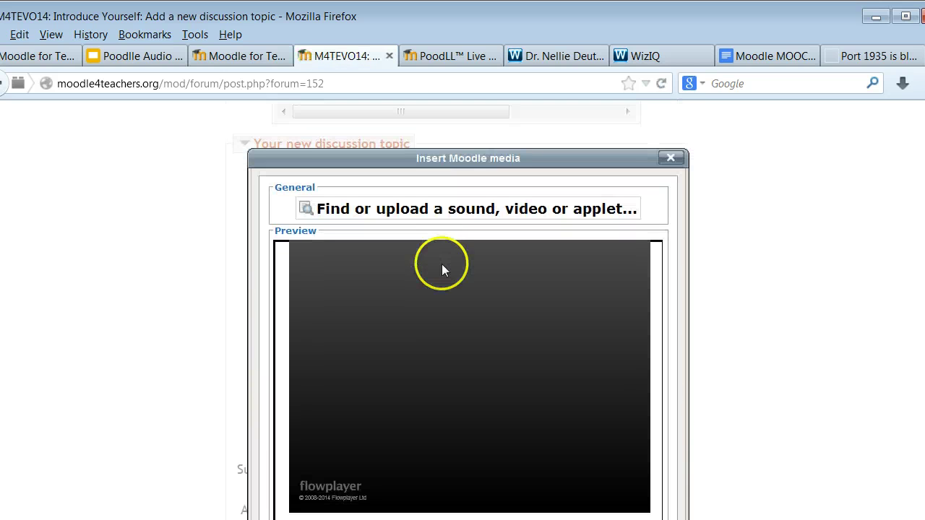
scroll(441, 264, "down", 5)
left_click(411, 245)
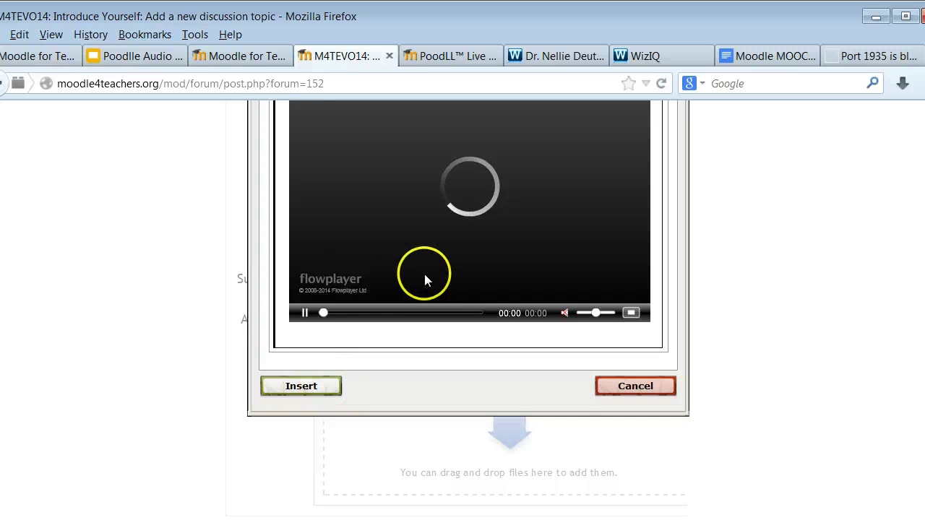
scroll(424, 281, "up", 3)
scroll(369, 427, "down", 3)
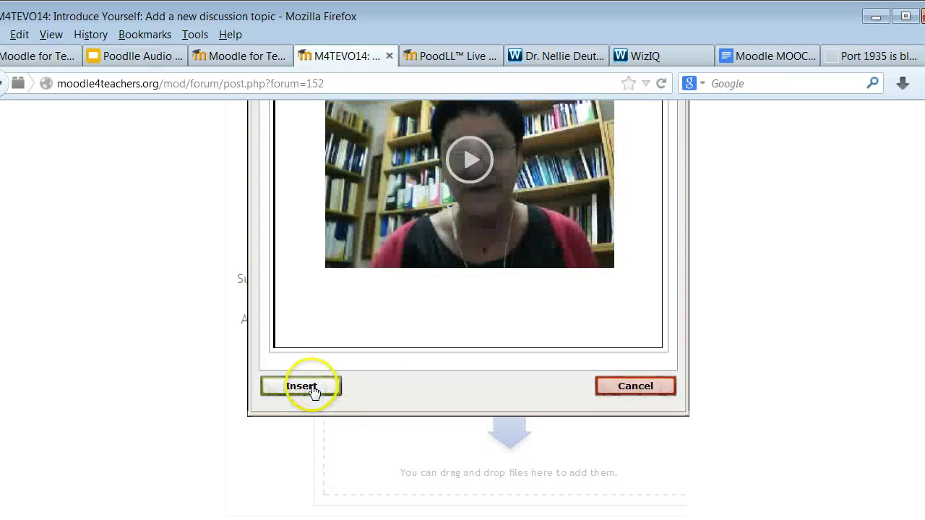
left_click(312, 387)
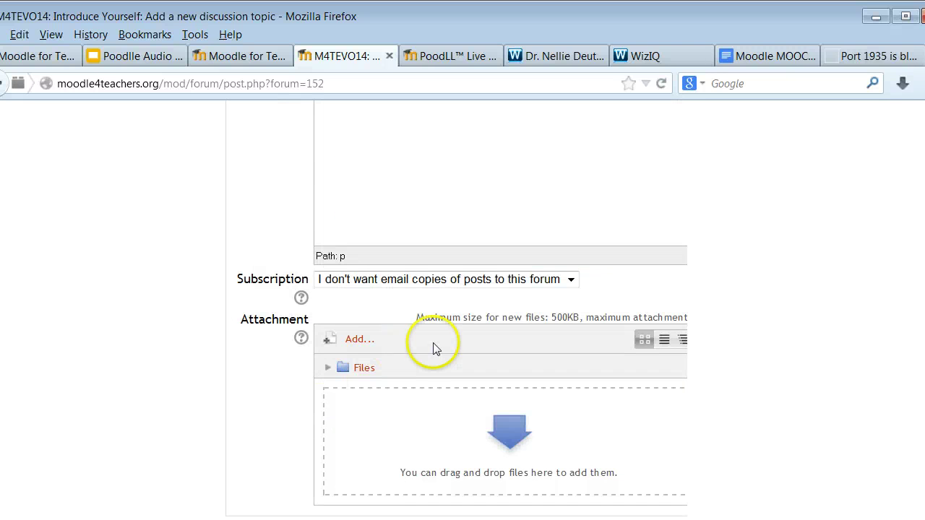
Step: Post the Poodll Practice discussion and continue back to the Introduce Yourself forum
scroll(433, 349, "down", 5)
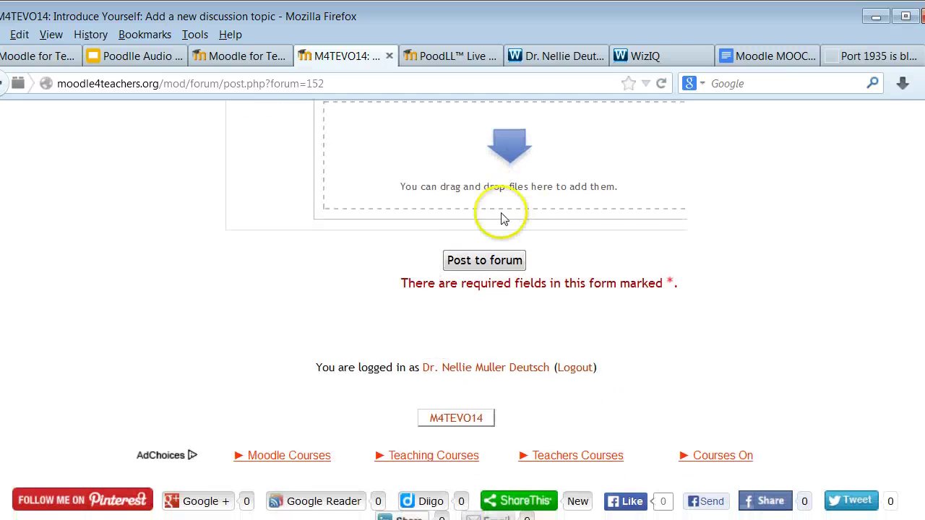
left_click(492, 171)
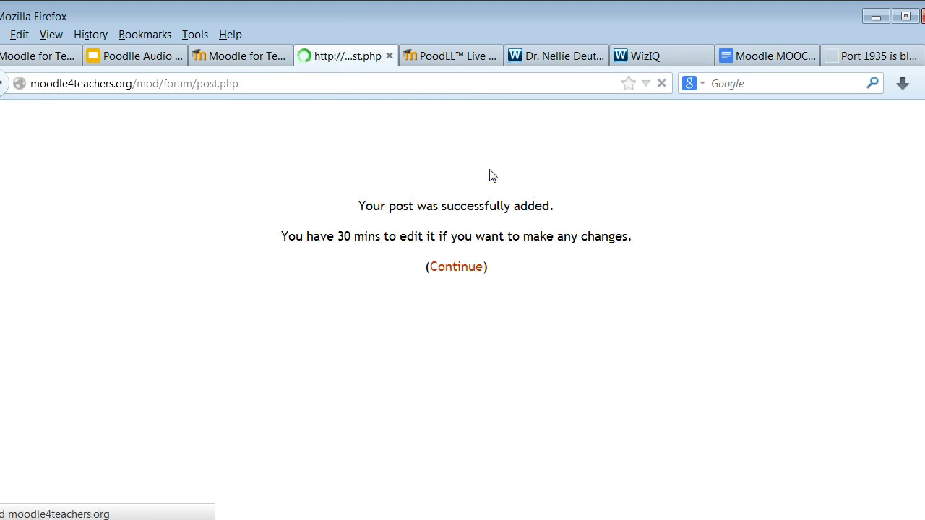
left_click(455, 268)
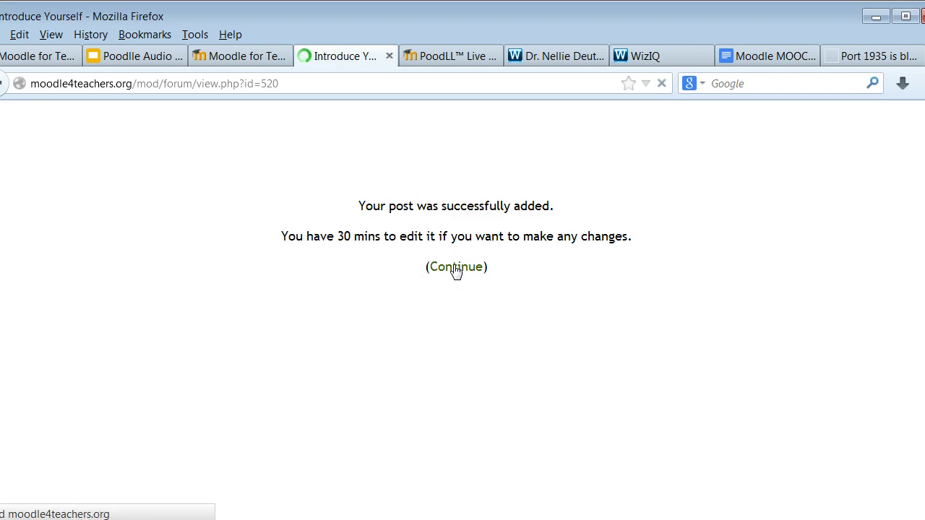
Step: Play the embedded webcam video in the Poodll Practice discussion
scroll(457, 380, "down", 10)
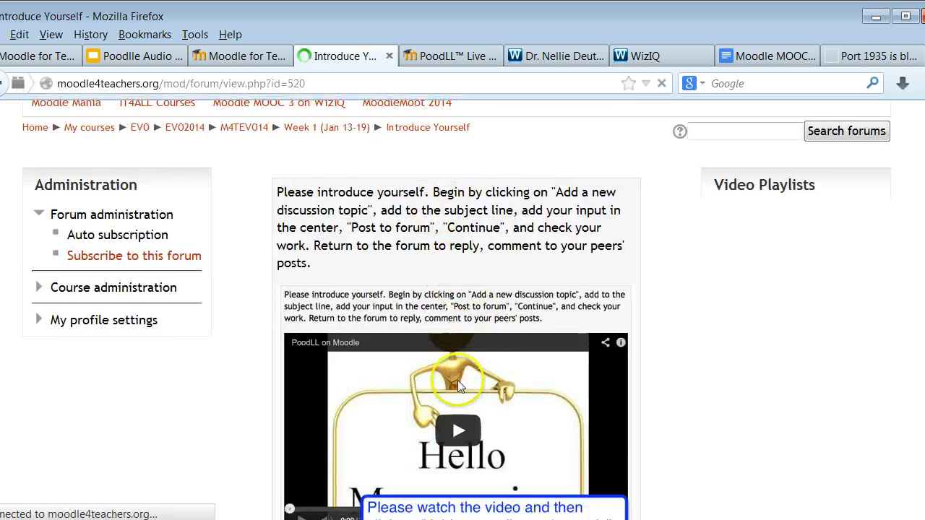
scroll(471, 341, "down", 8)
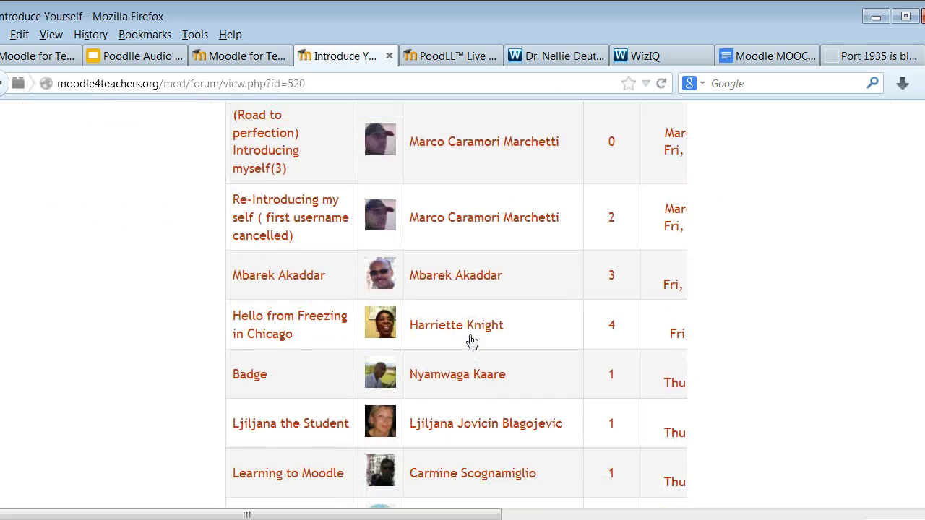
scroll(470, 282, "up", 3)
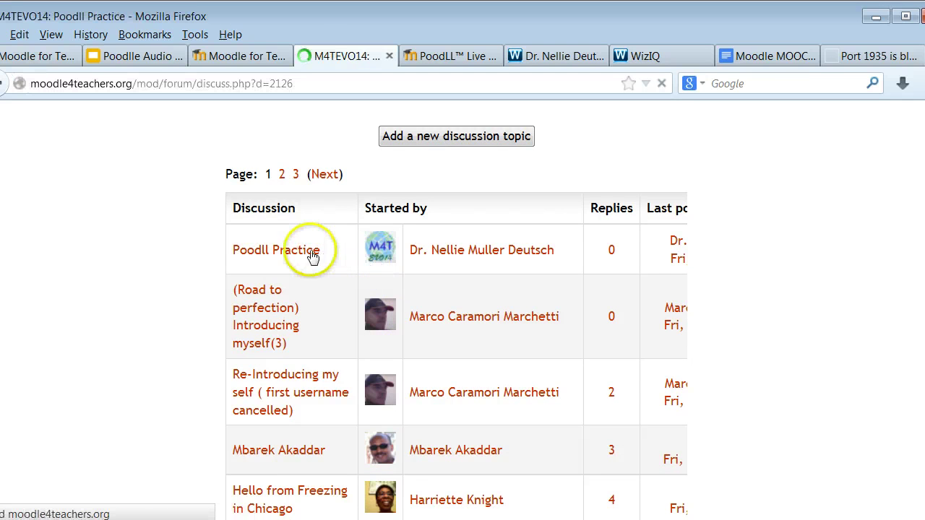
scroll(324, 265, "down", 5)
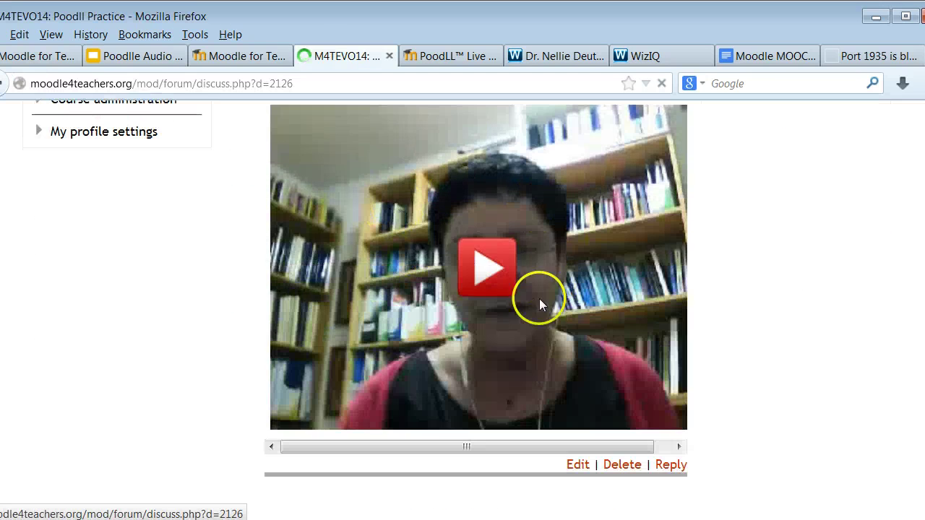
scroll(463, 310, "down", 2)
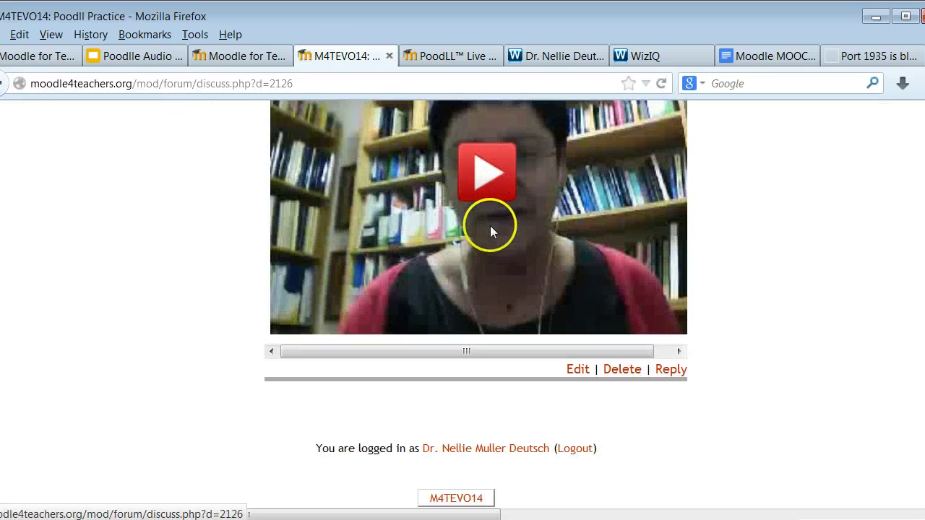
scroll(489, 231, "up", 2)
left_click(481, 281)
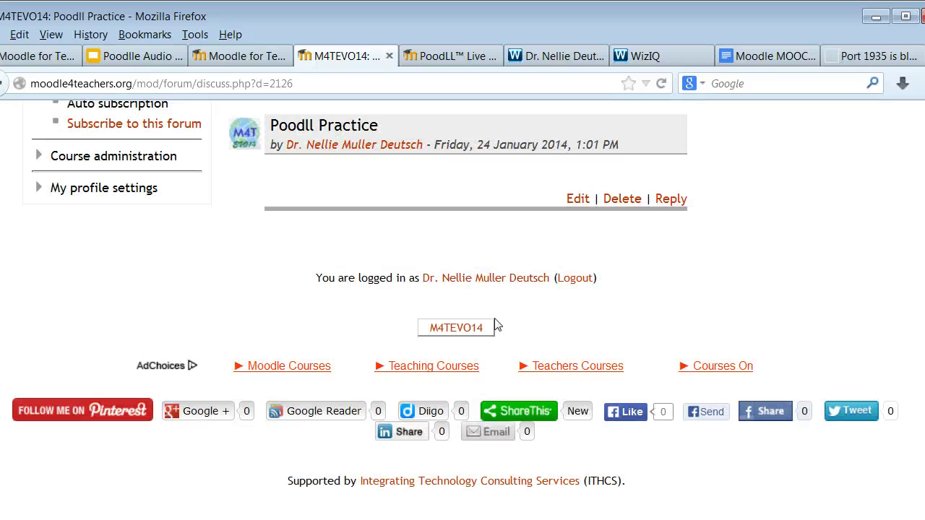
Step: Replay the 7-second video from the start after it finishes
scroll(485, 289, "up", 2)
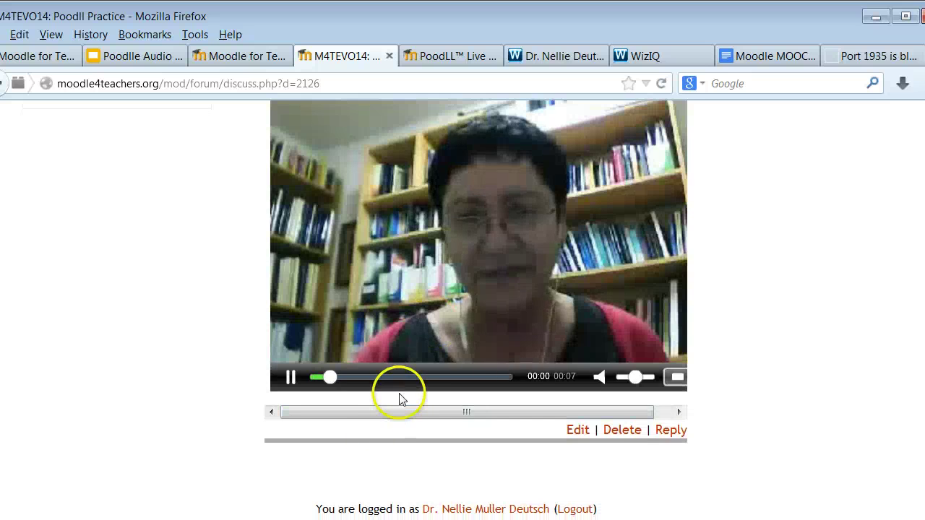
scroll(375, 391, "up", 2)
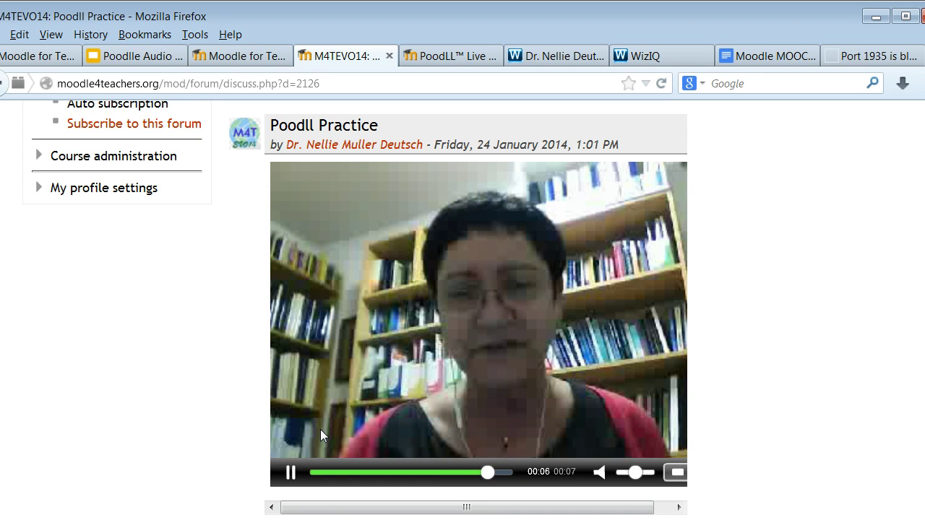
left_click(476, 312)
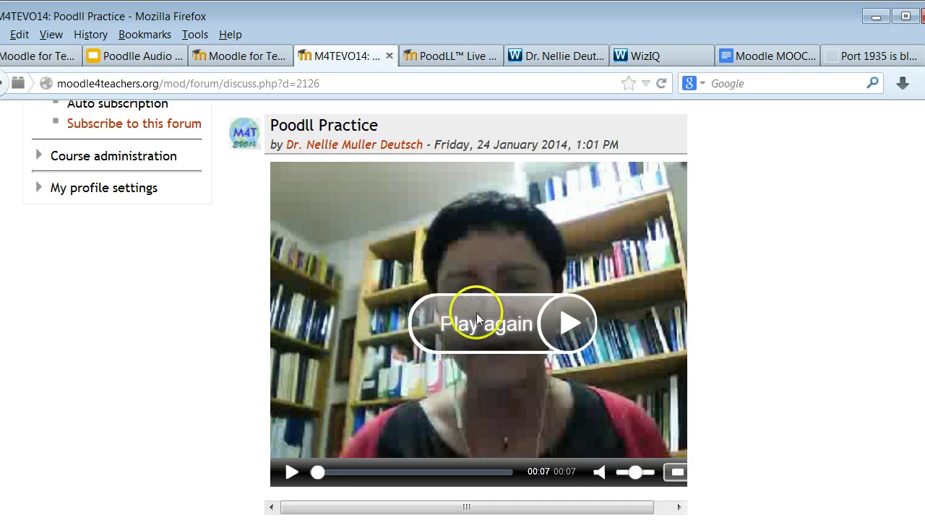
left_click(588, 330)
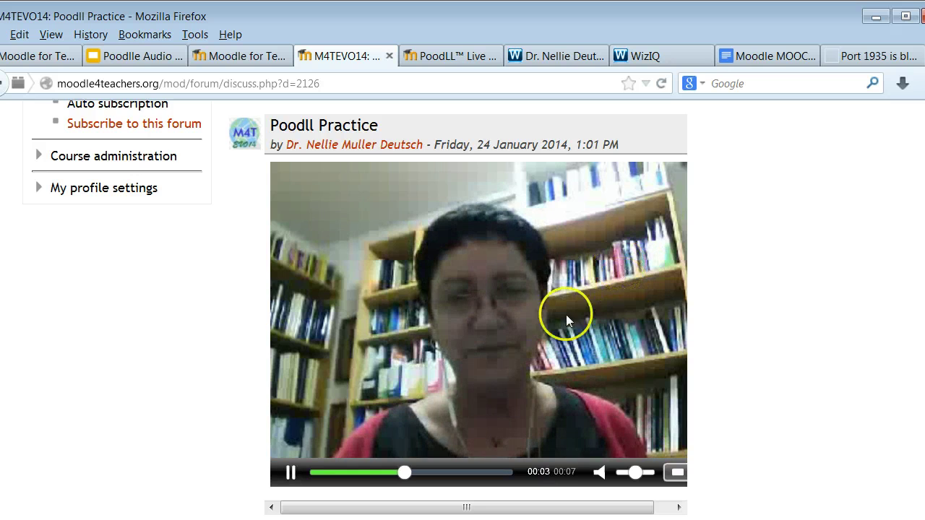
scroll(564, 261, "up", 5)
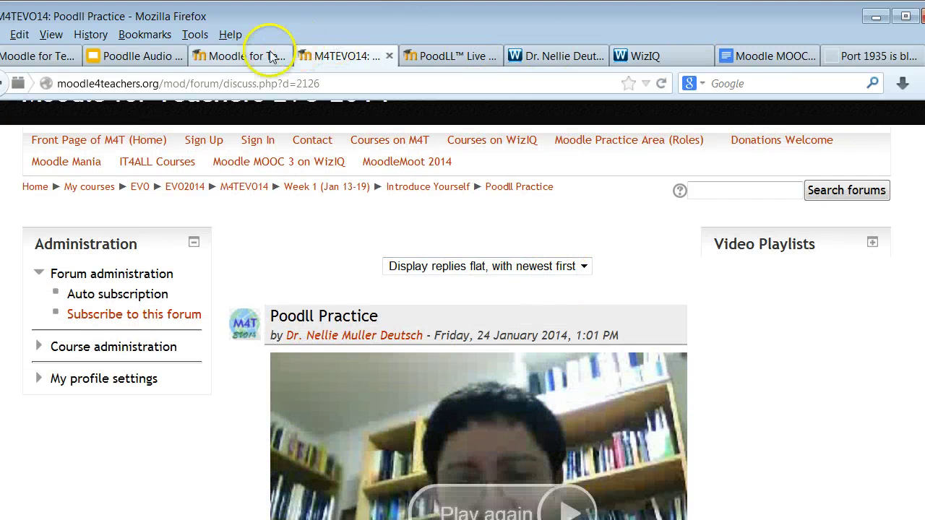
Step: Show the EVO2014 Syllabus in Google Docs and scroll through its heading and contents list
left_click(50, 58)
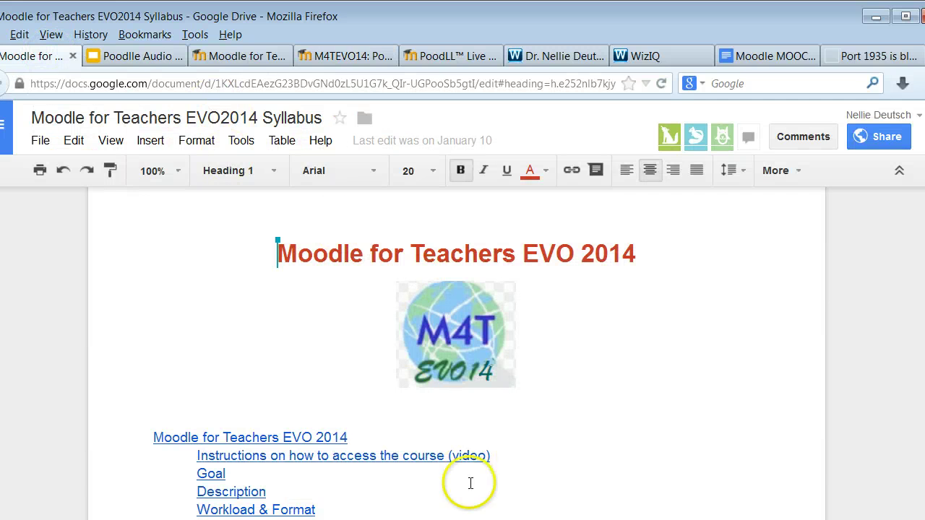
scroll(629, 367, "down", 1)
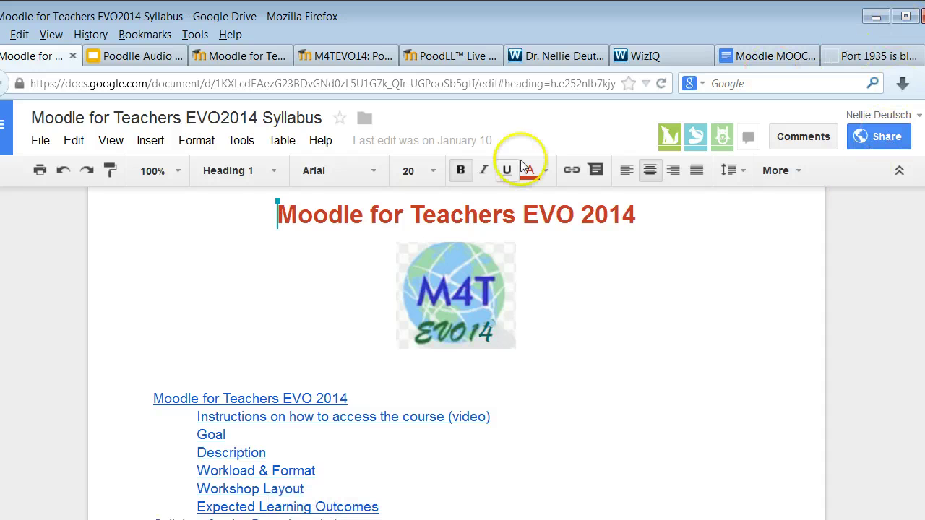
scroll(569, 291, "down", 1)
scroll(570, 291, "up", 4)
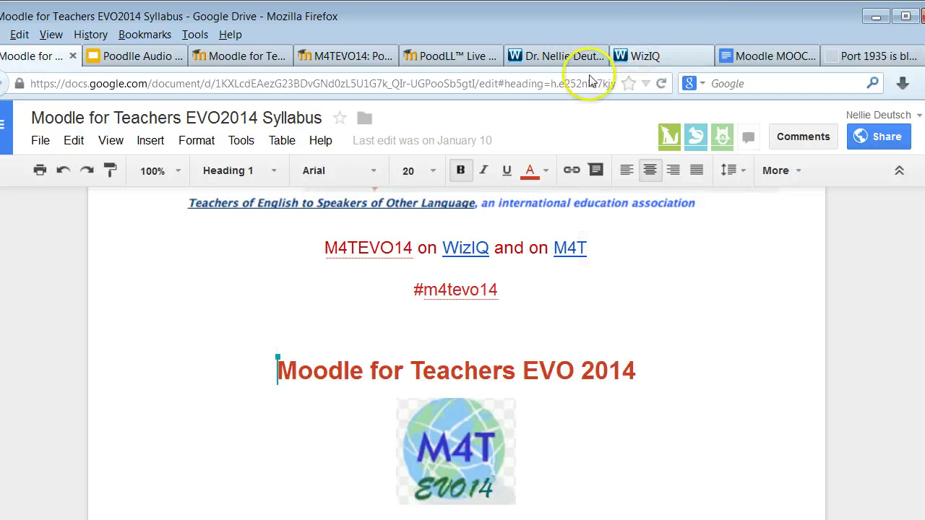
Step: Review the WizIQ dashboard of live and upcoming classes, then minimize Firefox to the desktop
left_click(651, 56)
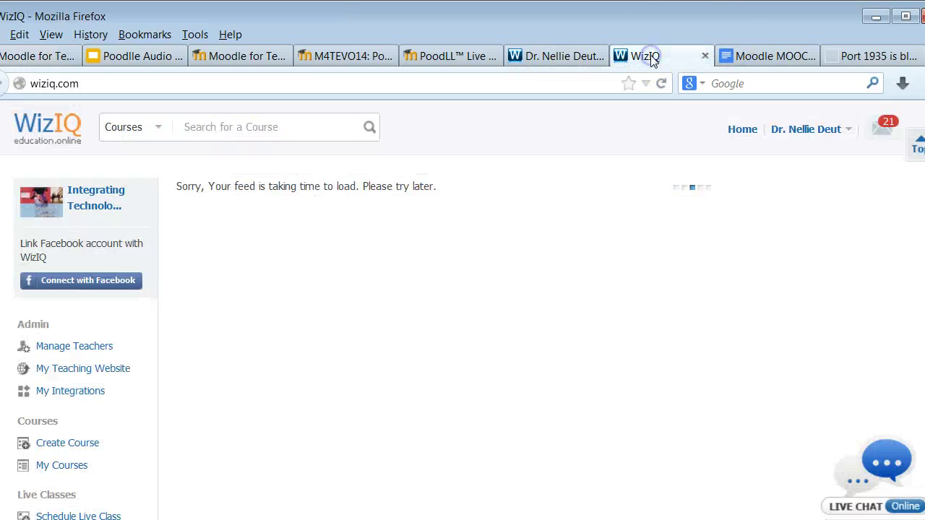
left_click(556, 55)
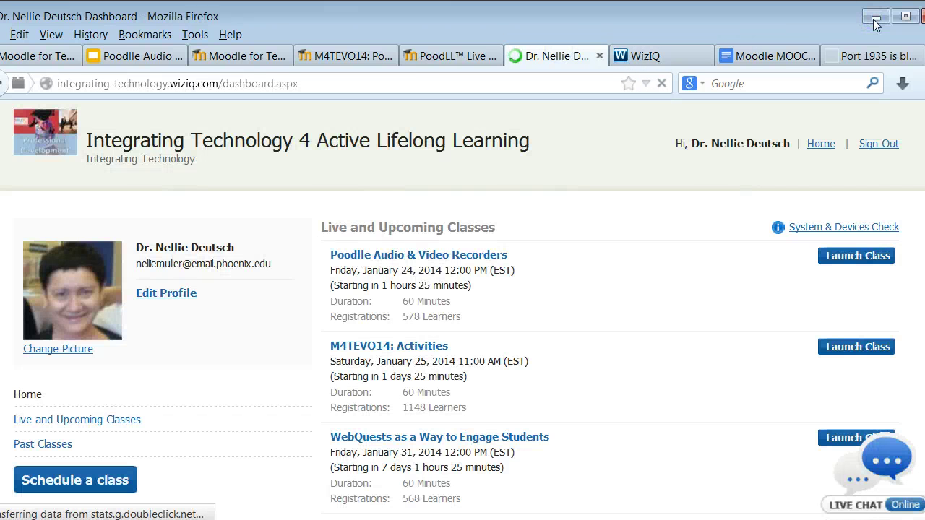
left_click(874, 20)
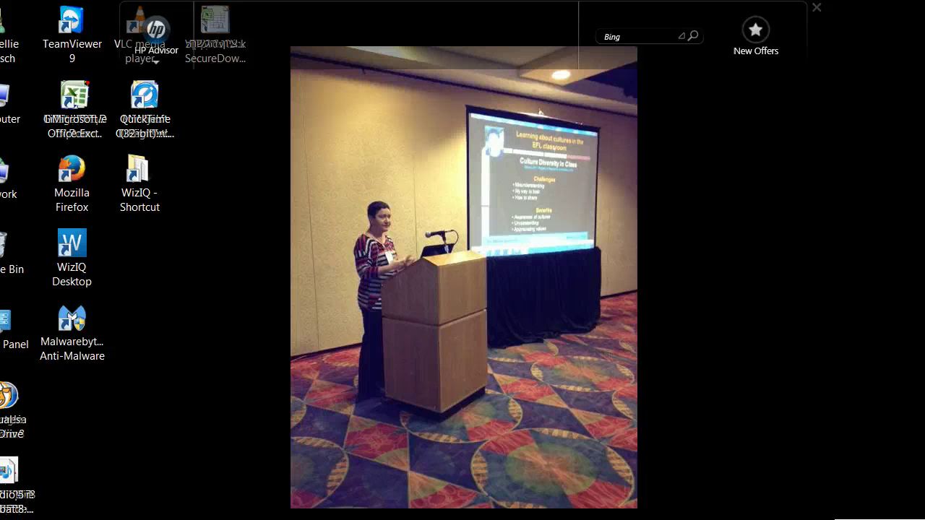